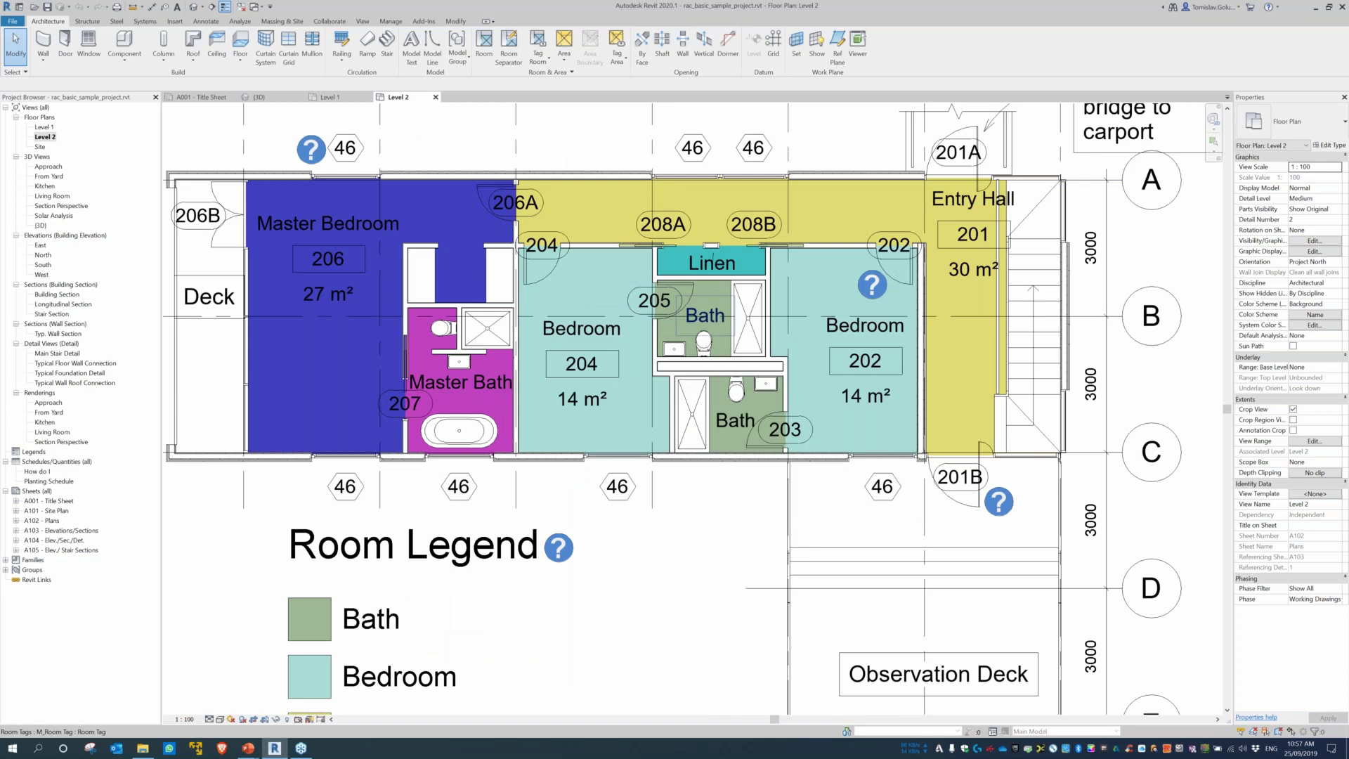
# Place a Path of Travel line on Level 2 from the Master Bath to the upper part of the Master Bedroom.
pyautogui.moveTo(702, 313); pyautogui.dragTo(670, 370, button='middle')
pyautogui.click(240, 23)
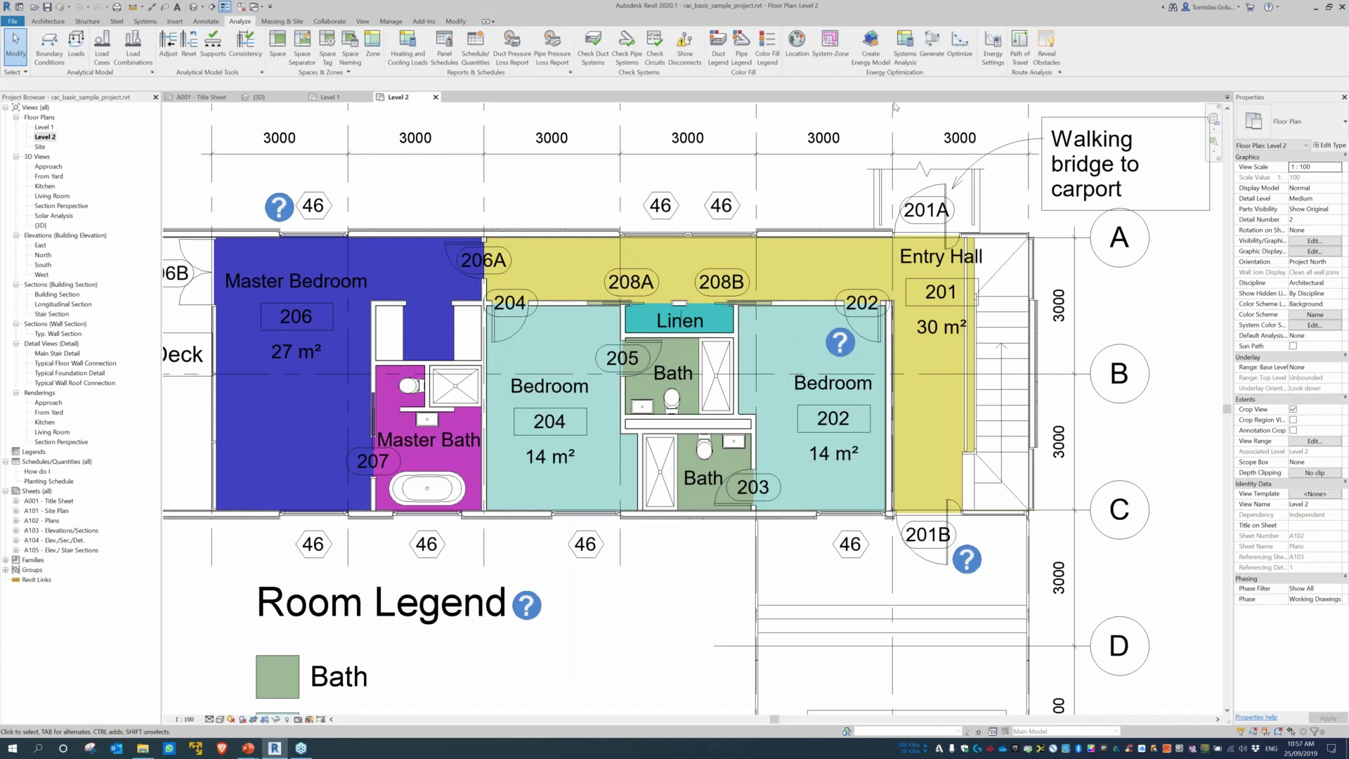
pyautogui.click(1017, 50)
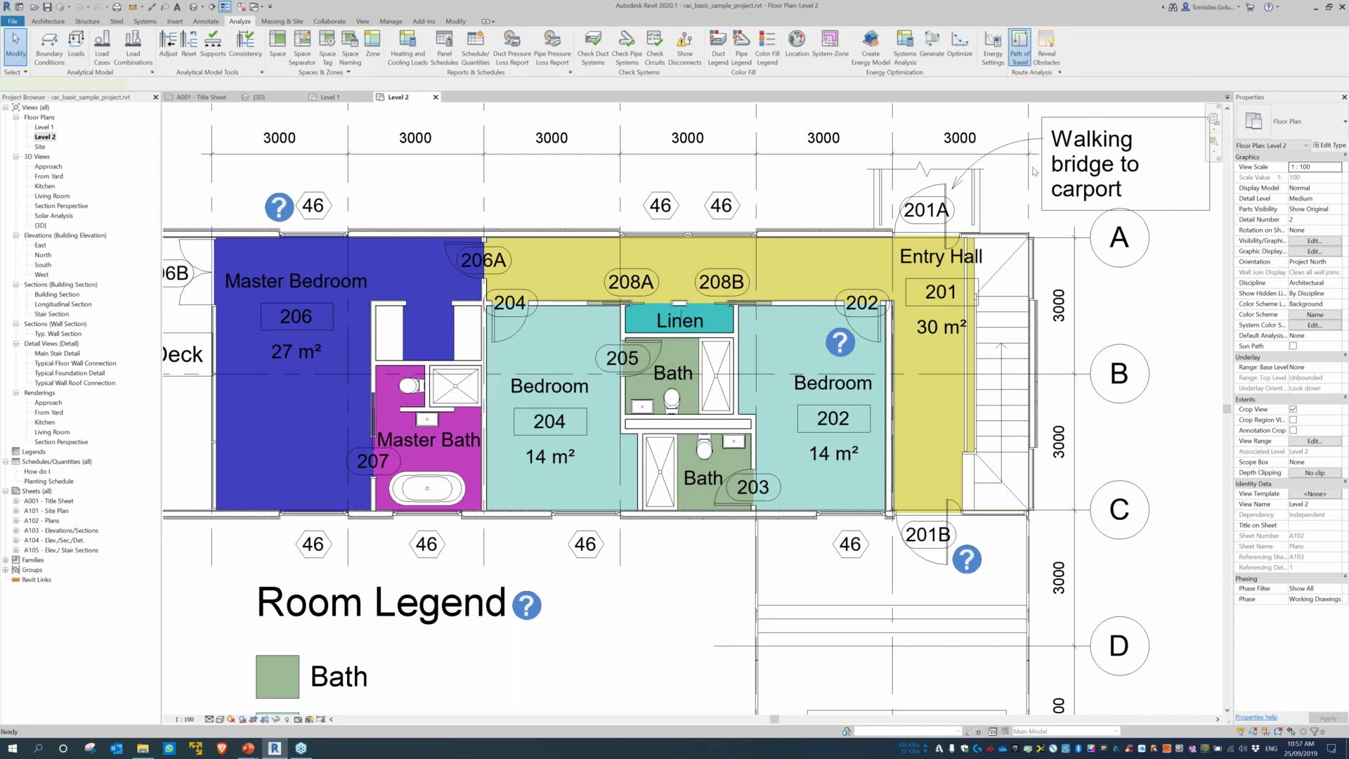
pyautogui.click(424, 445)
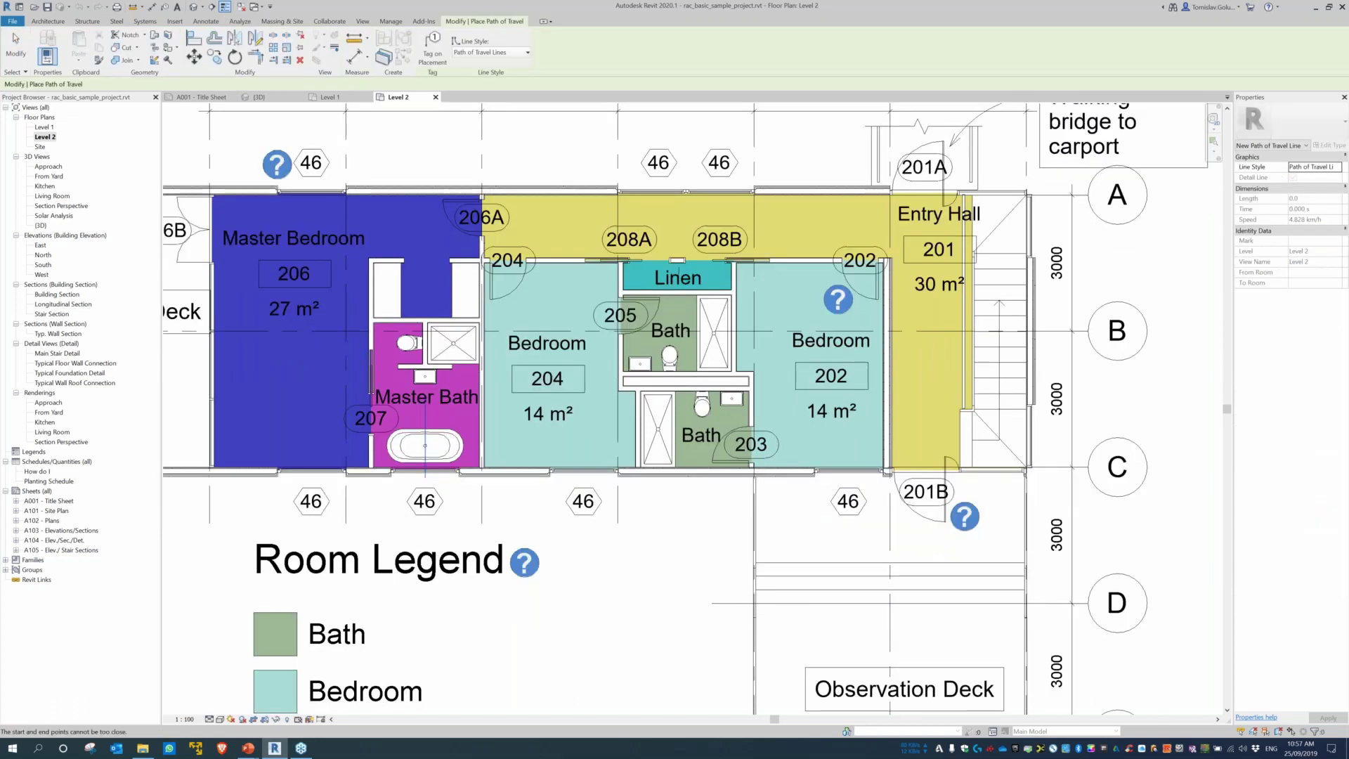
pyautogui.click(311, 249)
pyautogui.scroll(3, 354, 425)
pyautogui.press('Escape')
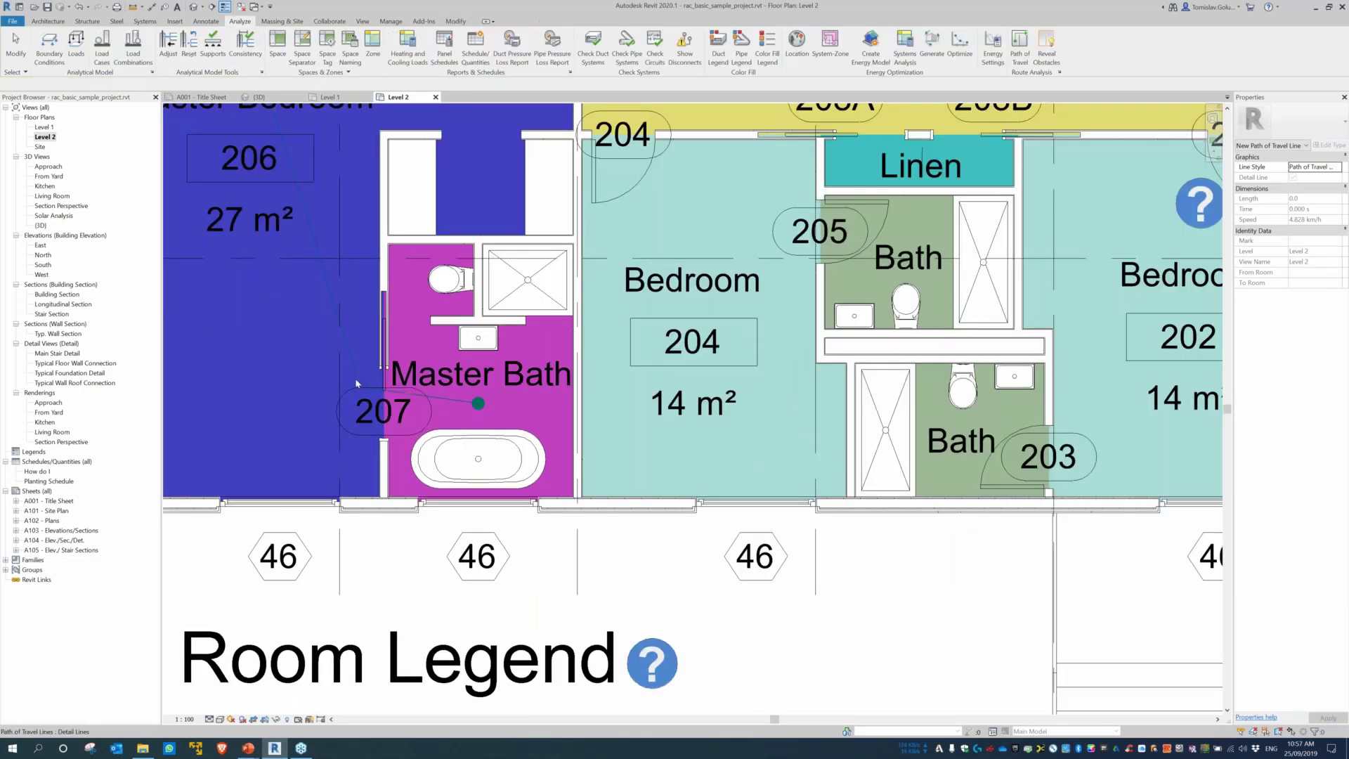
# Select the path between Master Bath and Master Bedroom and check its length, time and from/to room properties.
pyautogui.click(356, 383)
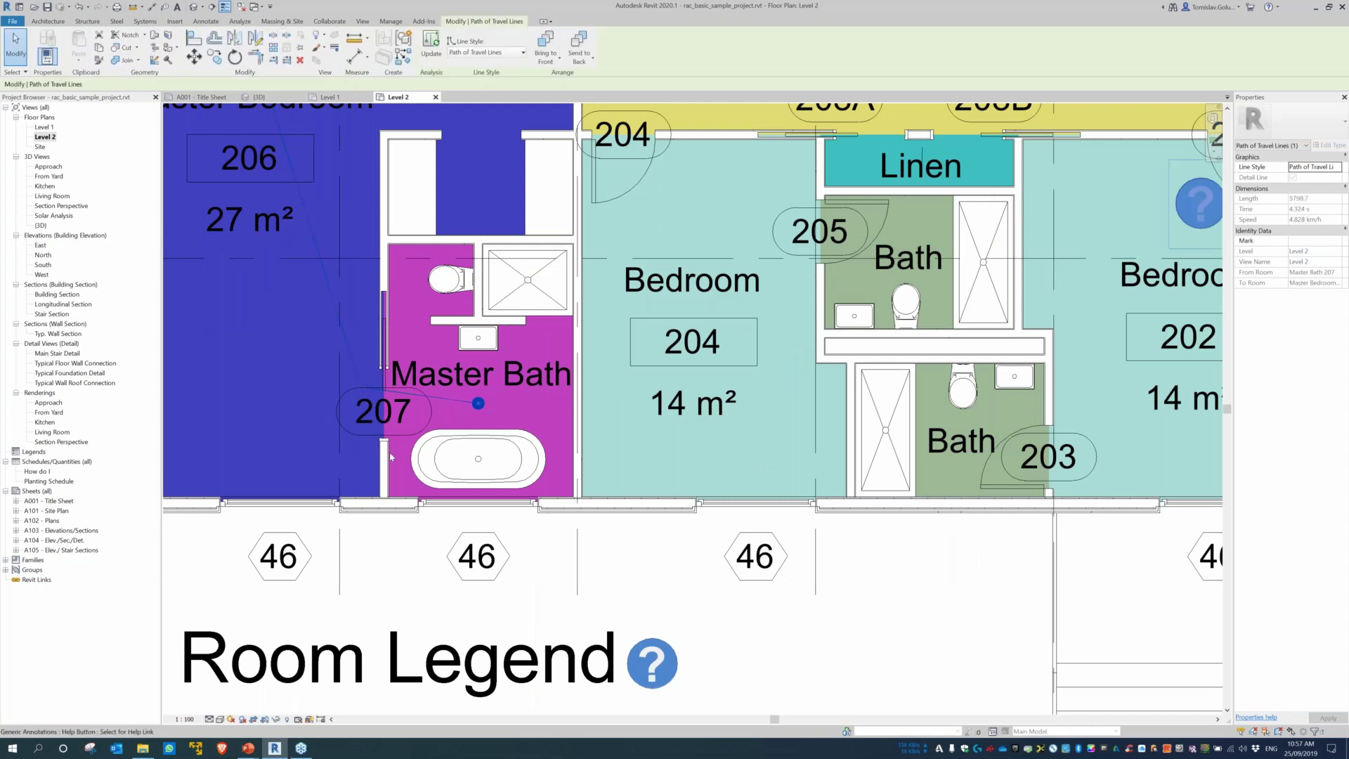
pyautogui.scroll(-3, 370, 457)
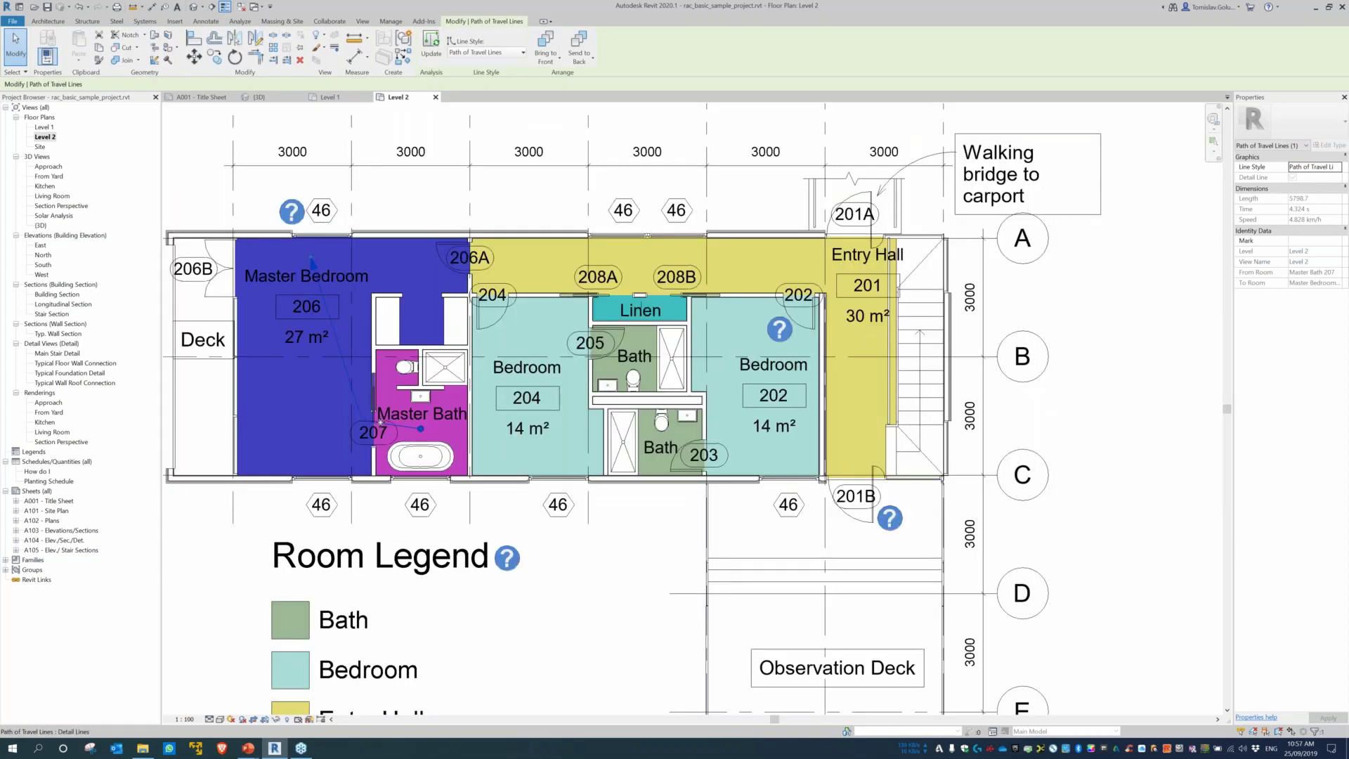
pyautogui.scroll(-1, 380, 422)
pyautogui.press('Escape')
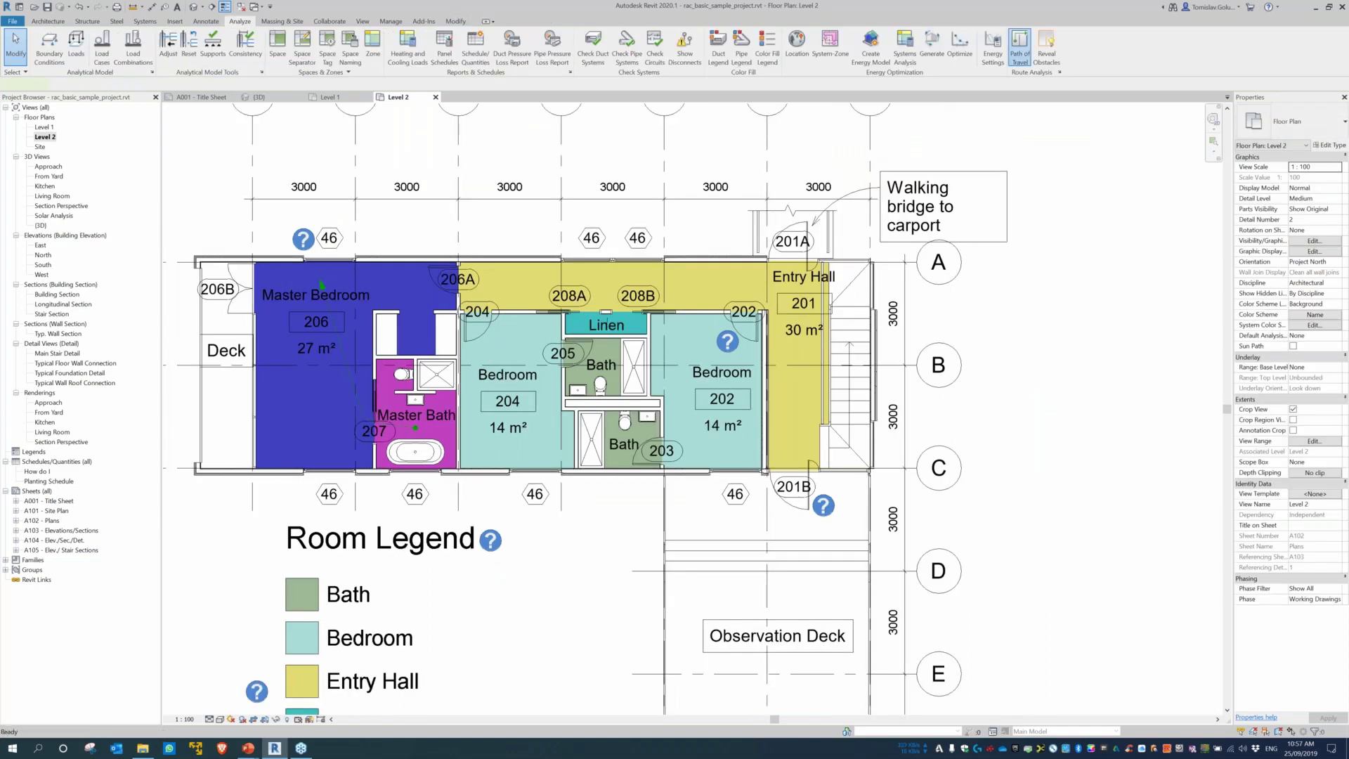
# Place a second Path of Travel line from the Master Bath to the lower part of Bedroom 204, dismissing the crop region warning.
pyautogui.press('Return')
pyautogui.click(415, 427)
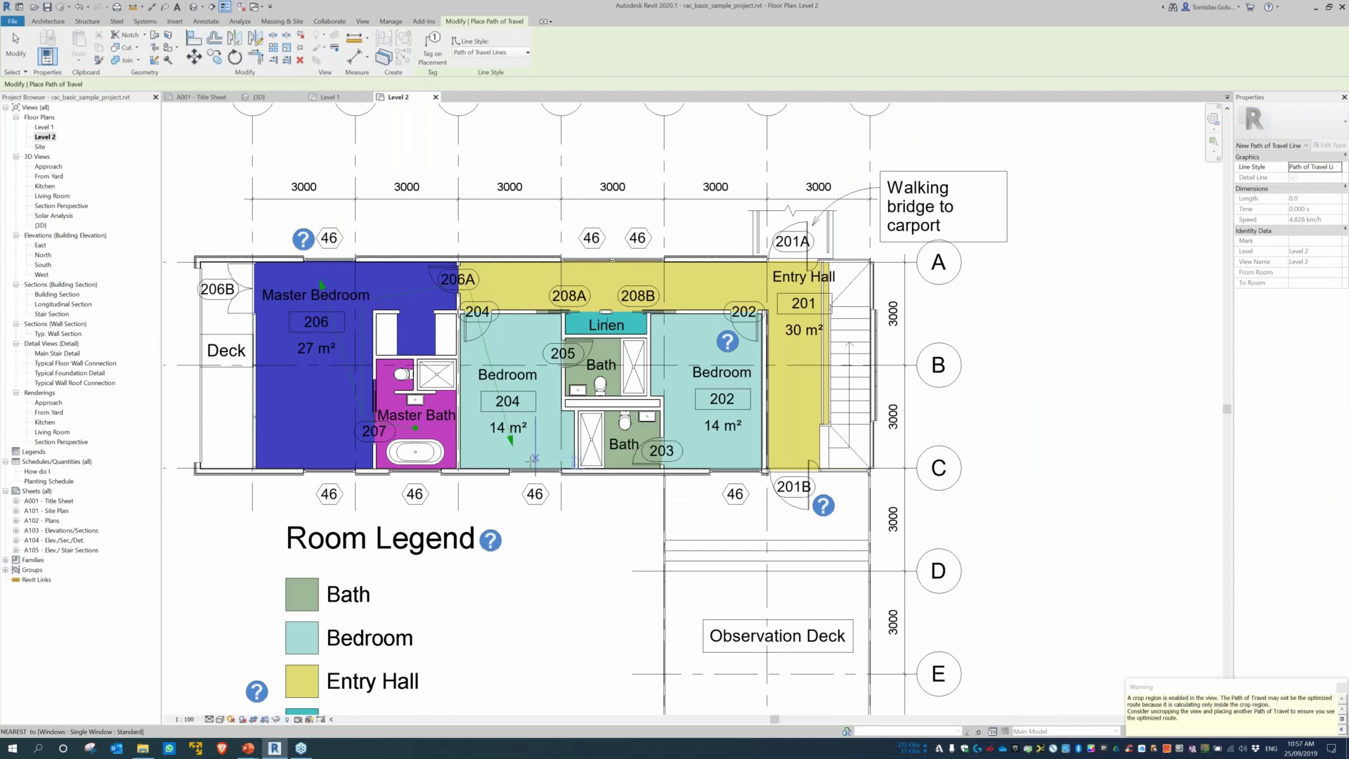
pyautogui.click(1342, 688)
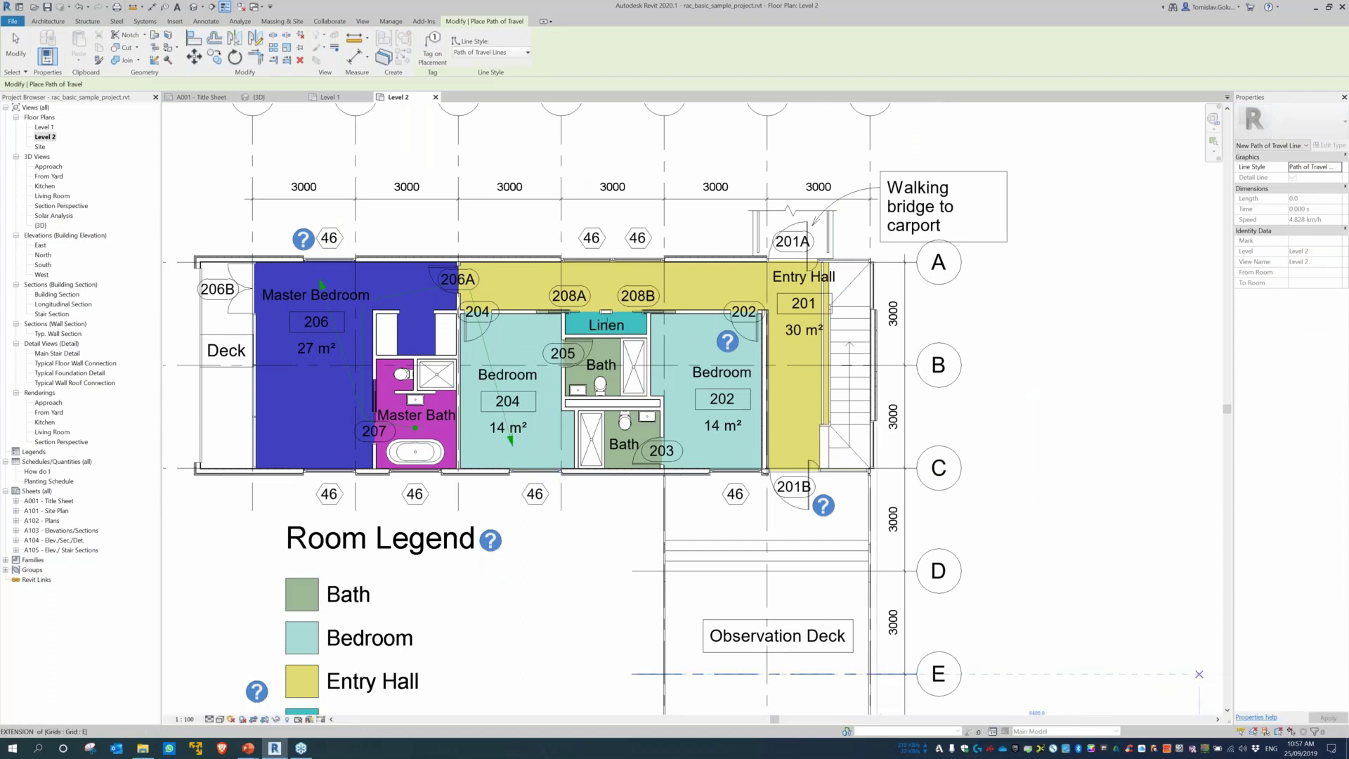
pyautogui.press('Escape')
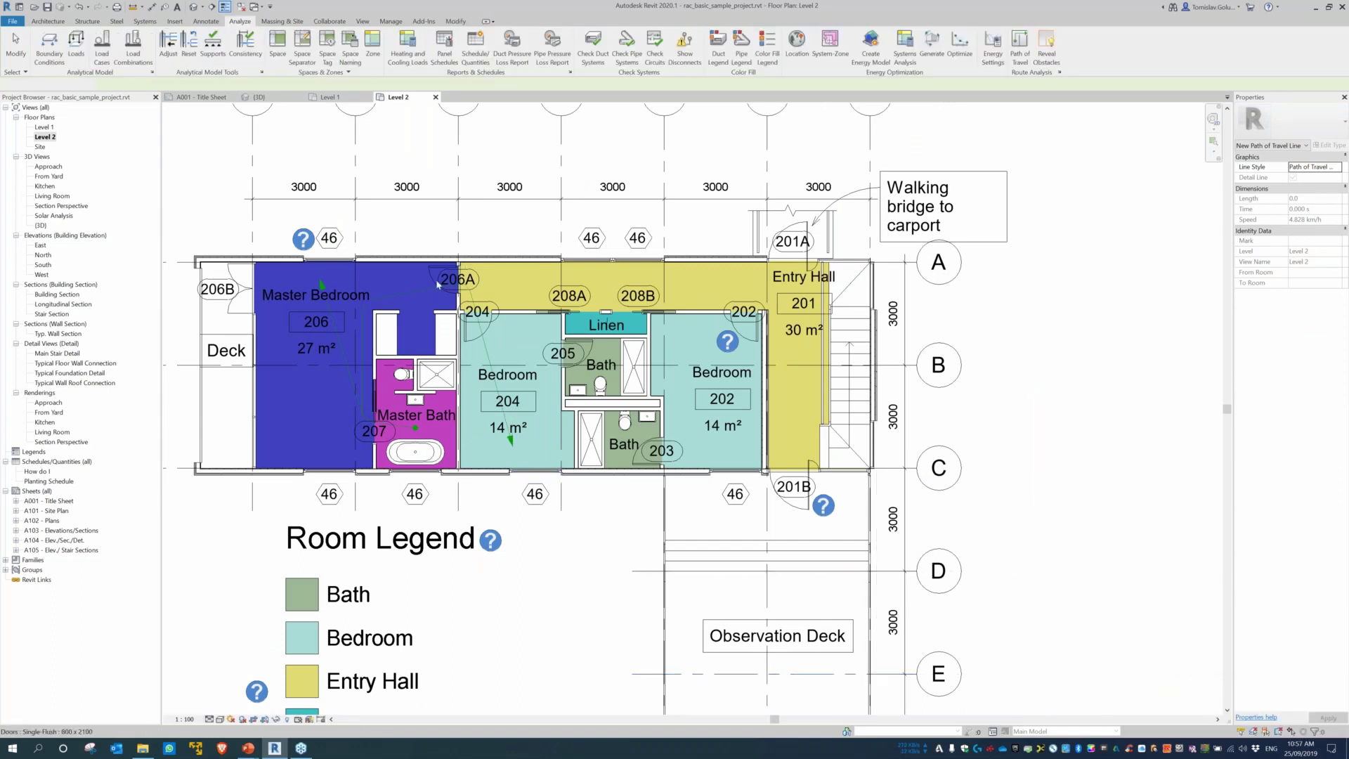
# Select the path from Master Bath to Bedroom 204, check its length and travel time, and deselect it.
pyautogui.click(437, 284)
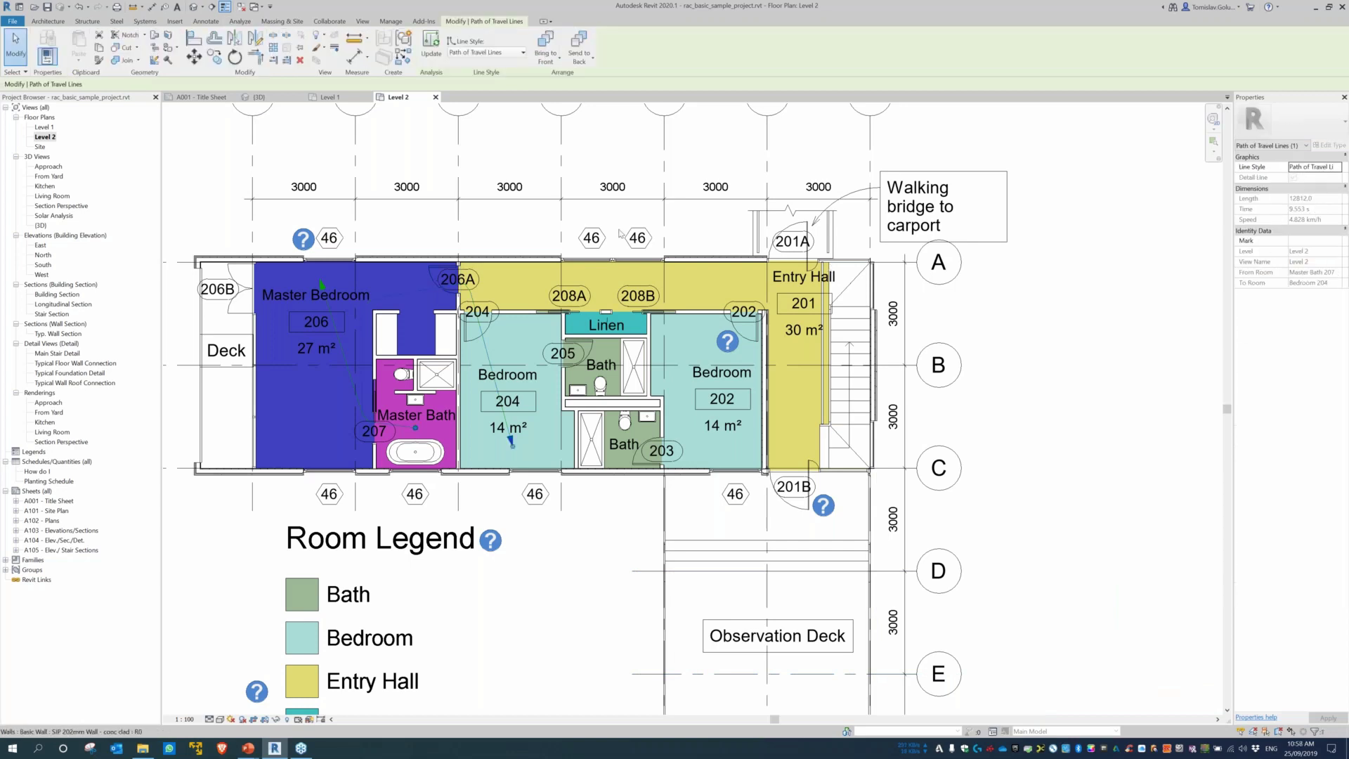
pyautogui.moveTo(618, 434); pyautogui.dragTo(666, 361, button='middle')
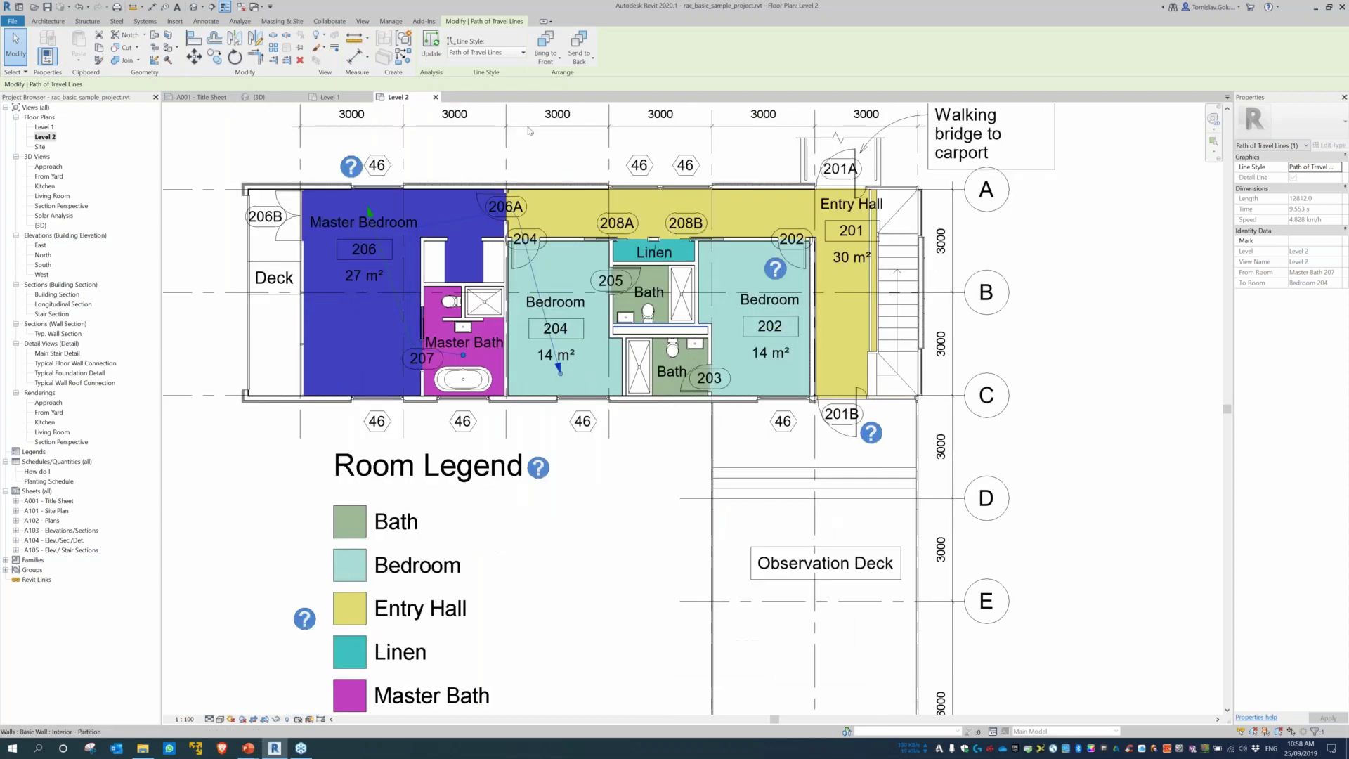
pyautogui.press('Escape')
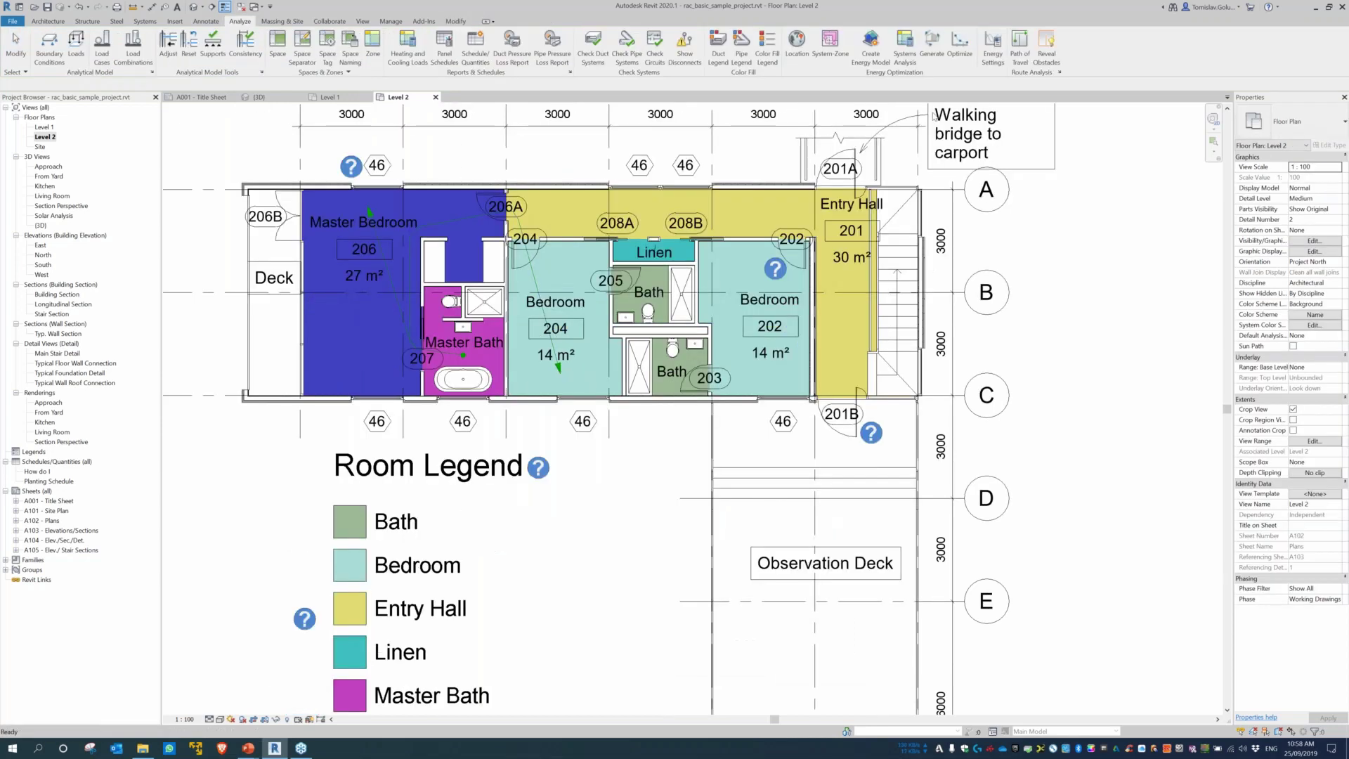
# Place a Path of Travel line from the lower end of the Observation Deck to the Deck beside the Master Bedroom.
pyautogui.press('Return')
pyautogui.scroll(-1, 710, 211)
pyautogui.click(335, 303)
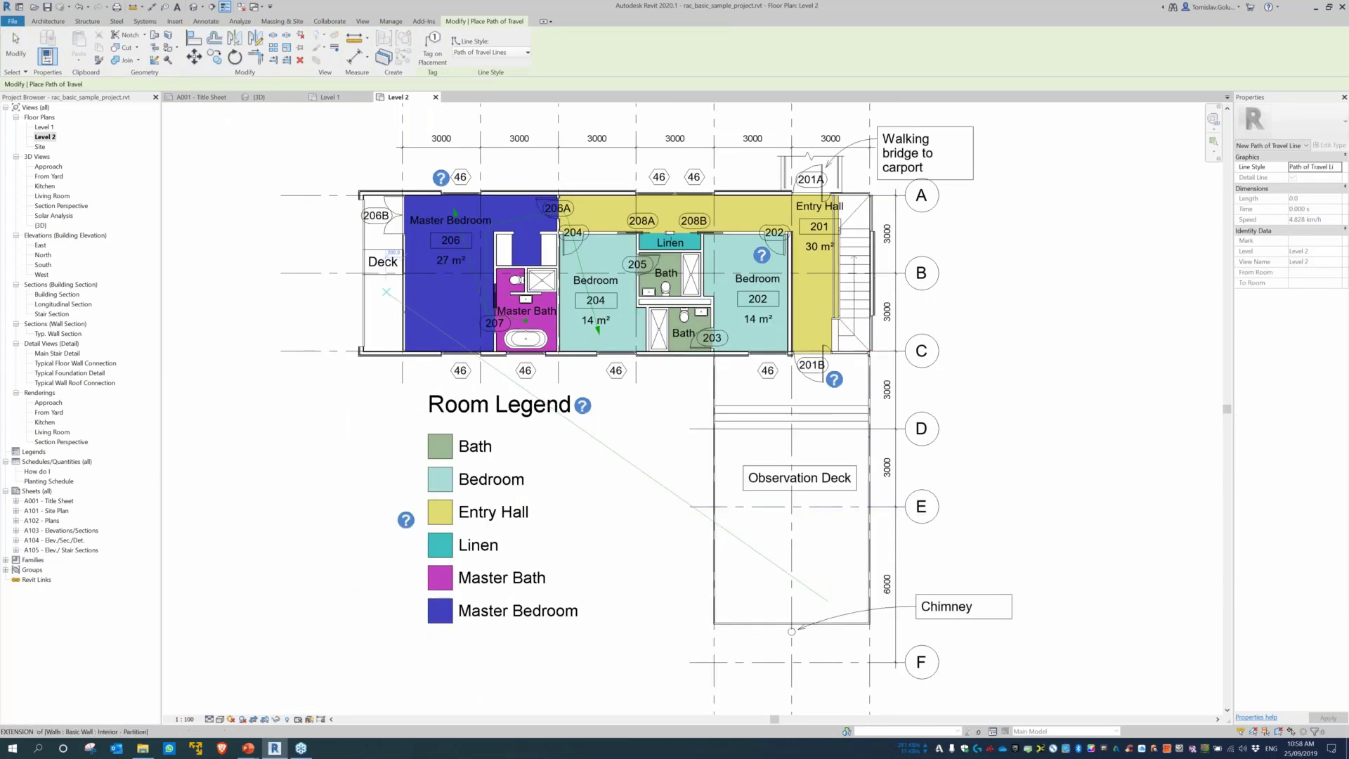
pyautogui.click(827, 600)
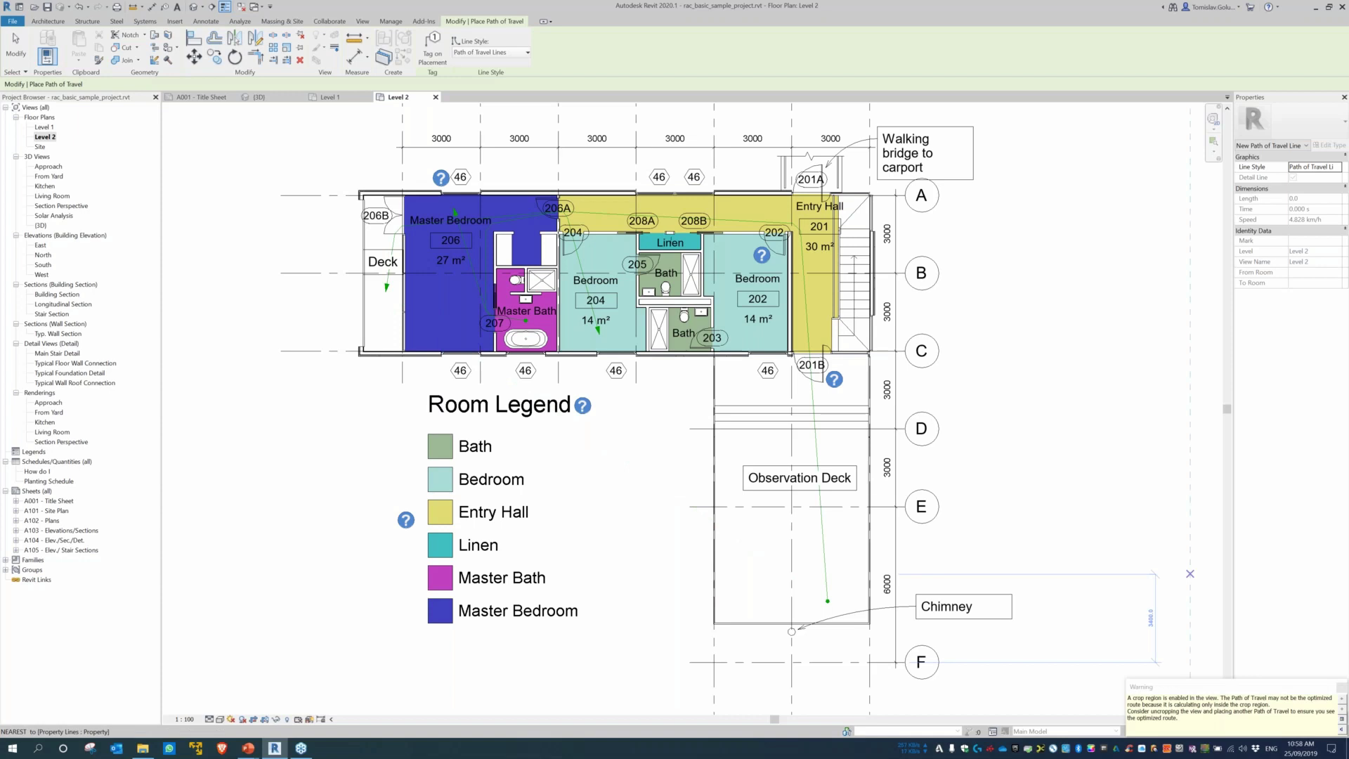
pyautogui.press('Escape')
# Select the Observation Deck path, review its length and travel time, and clear the selection.
pyautogui.click(846, 450)
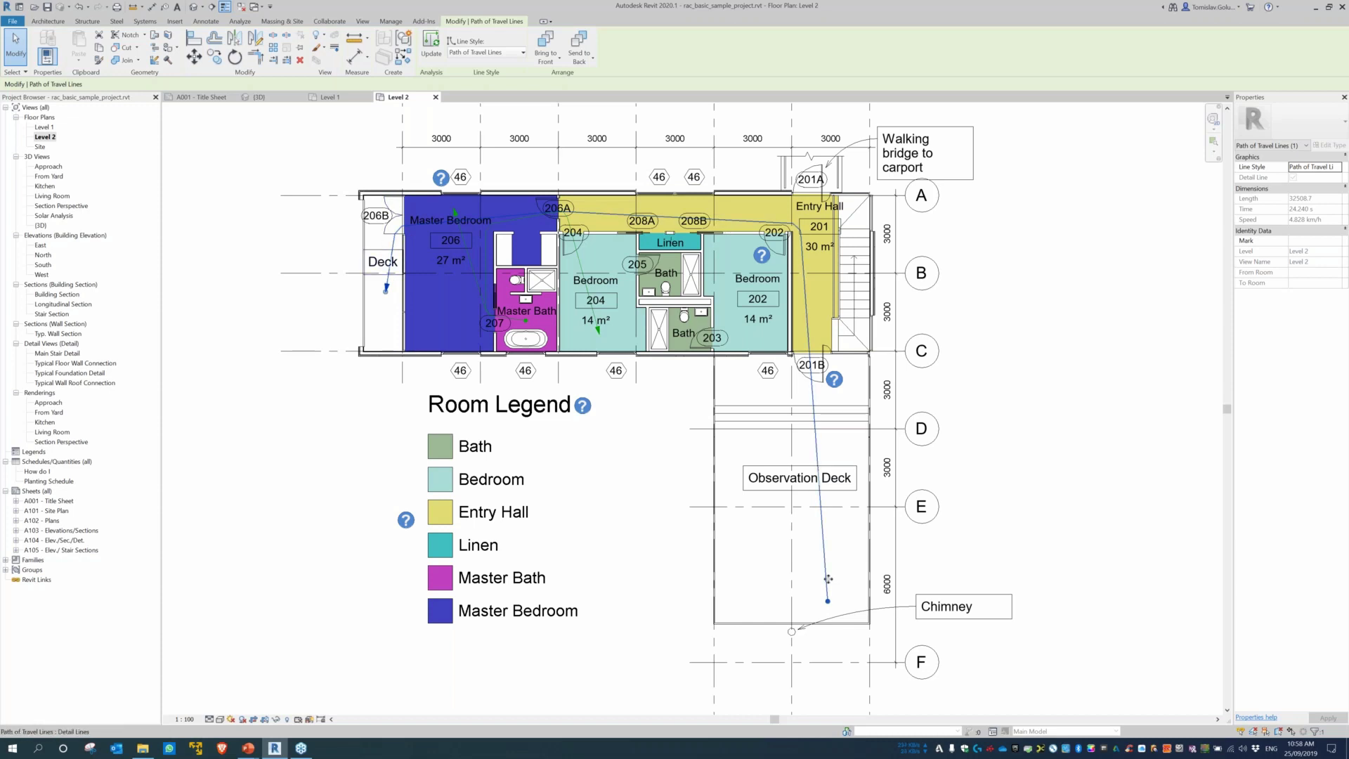
pyautogui.moveTo(667, 419); pyautogui.dragTo(684, 435, button='middle')
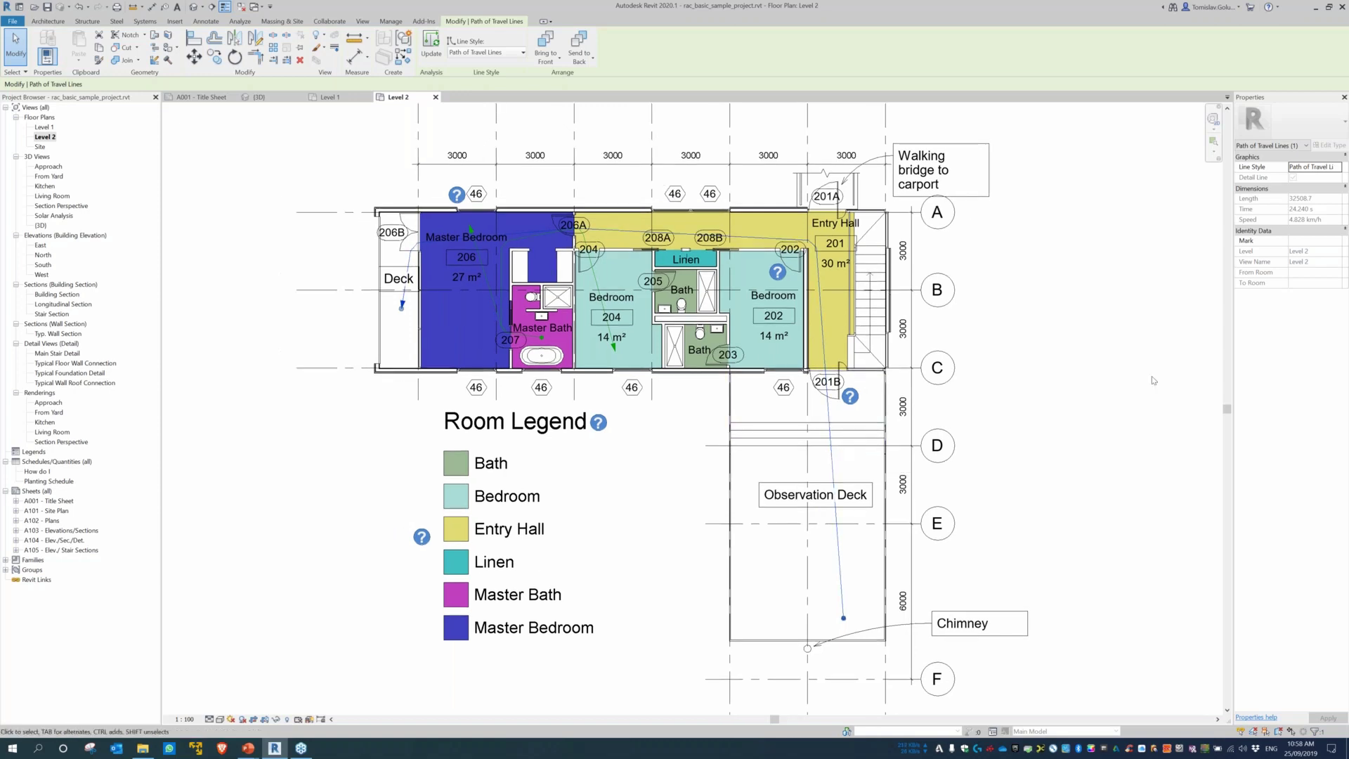
pyautogui.click(1023, 309)
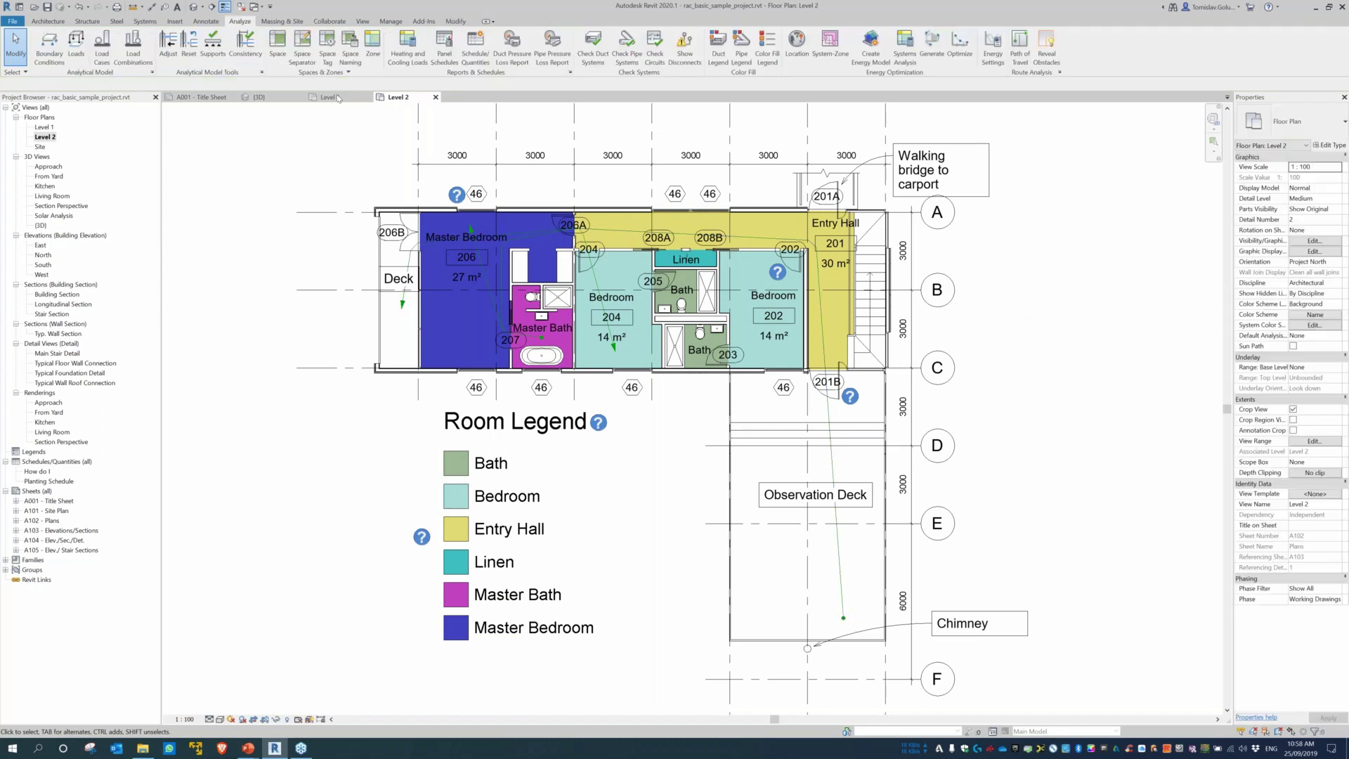
# Switch to the Level 1 plan and place a Path of Travel line from the Deck edge at grid G to the Outdoor Dining area.
pyautogui.click(342, 98)
pyautogui.scroll(1, 620, 252)
pyautogui.moveTo(620, 252); pyautogui.dragTo(552, 179, button='middle')
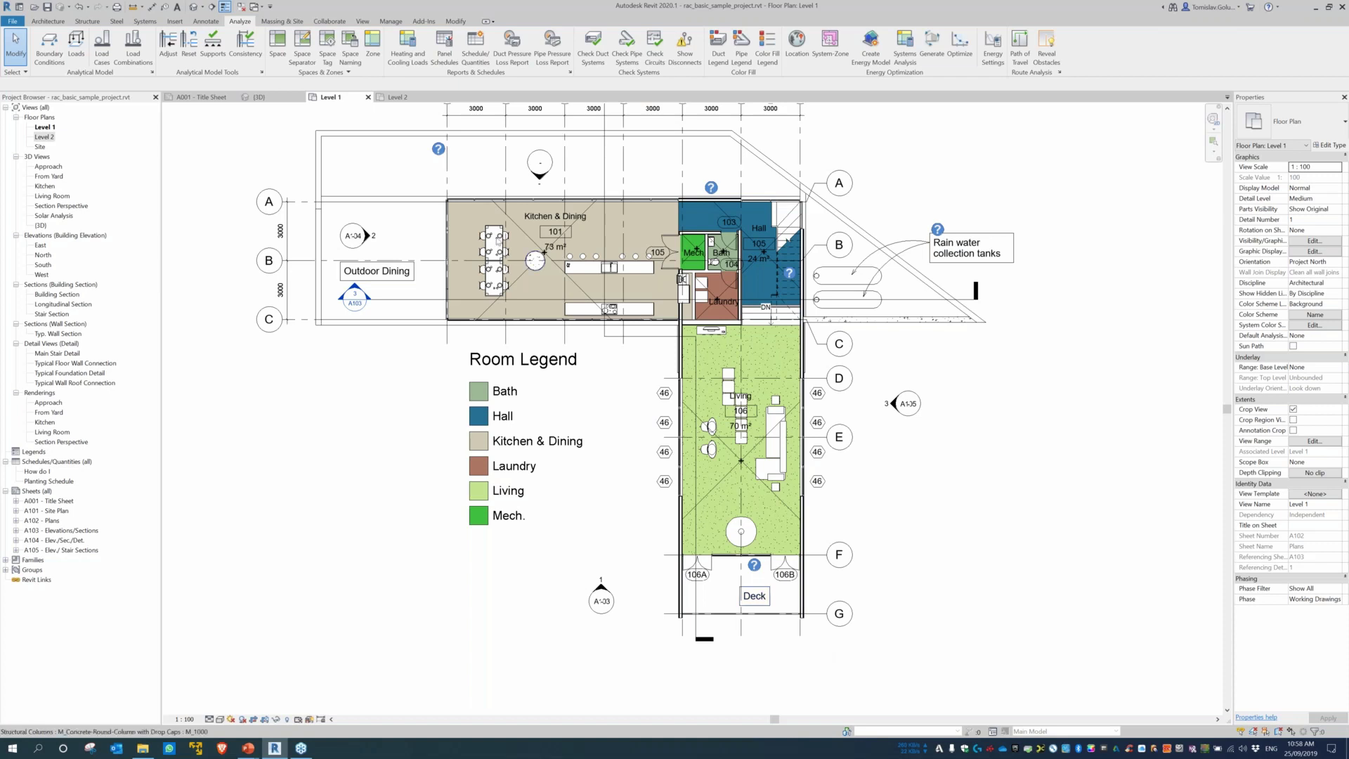
pyautogui.click(1022, 56)
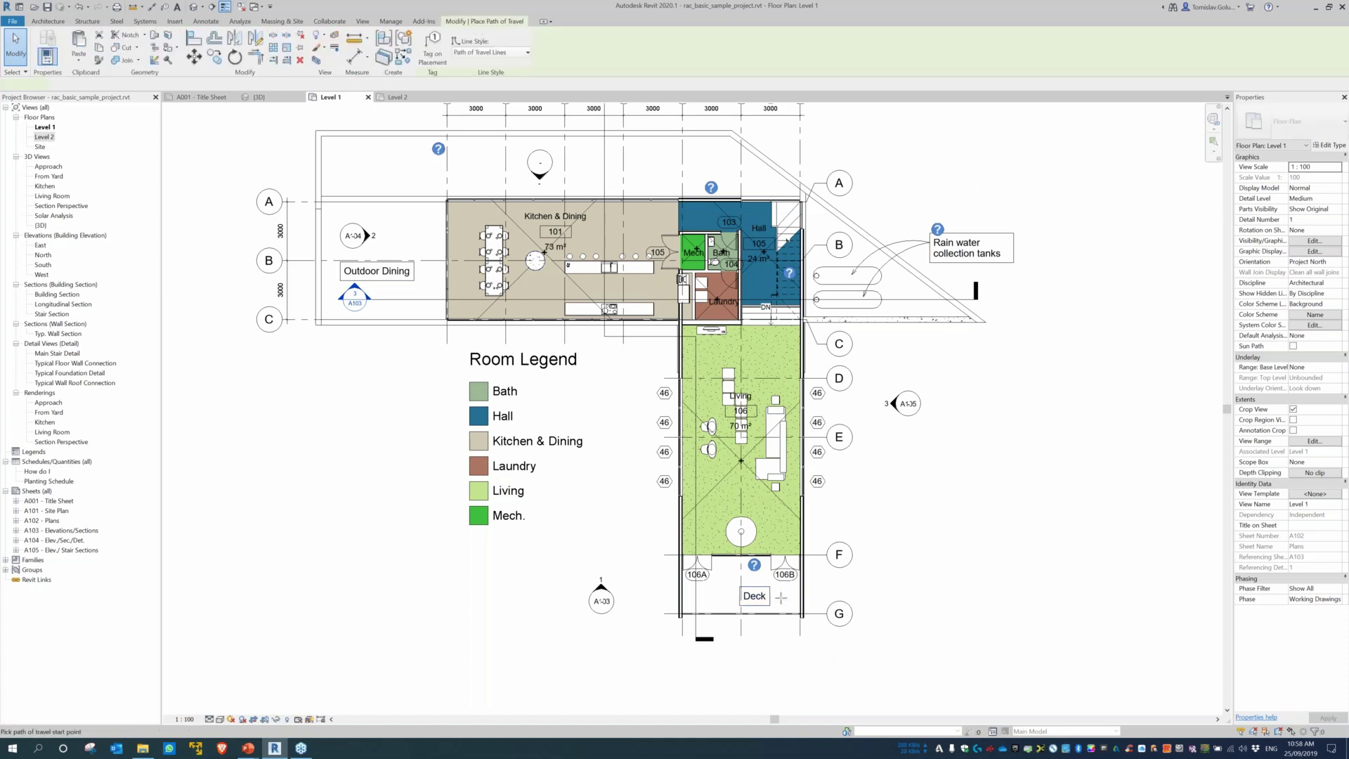
pyautogui.click(736, 617)
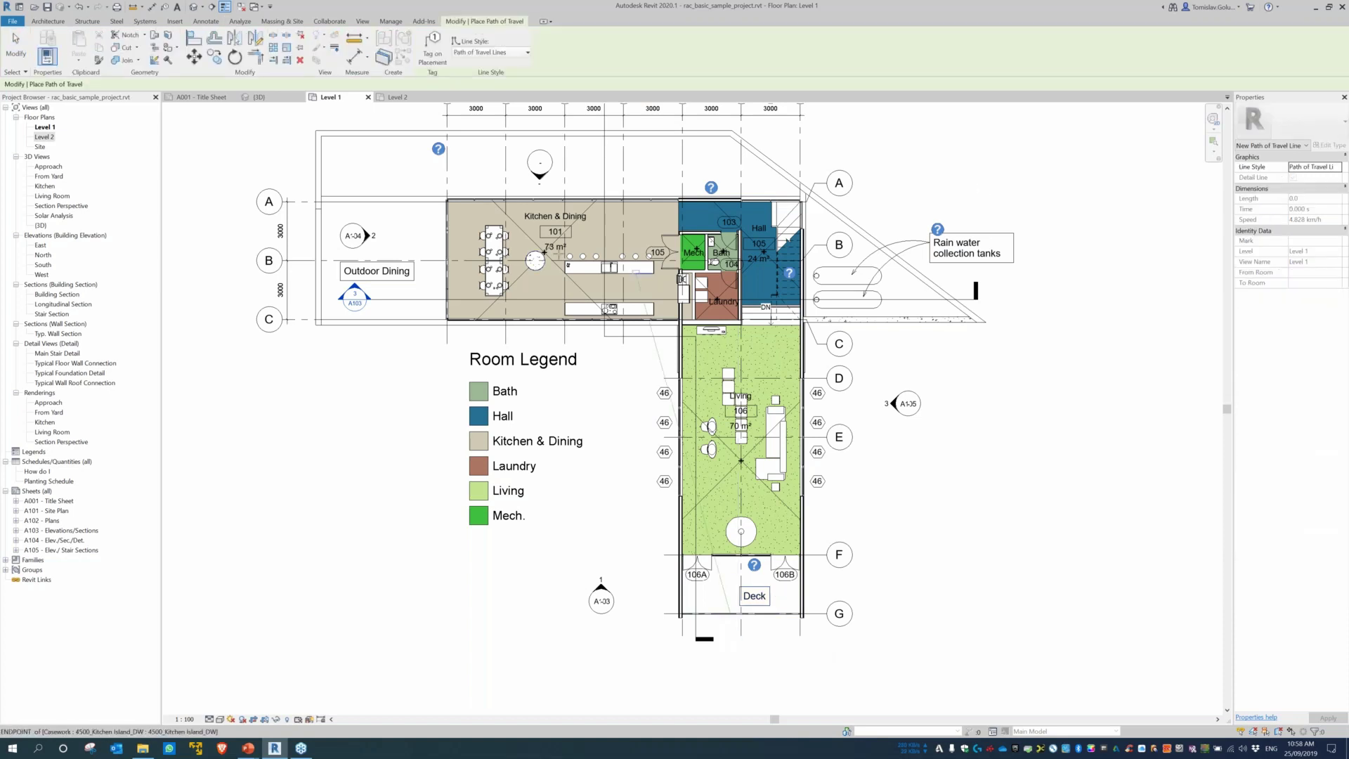
pyautogui.click(413, 249)
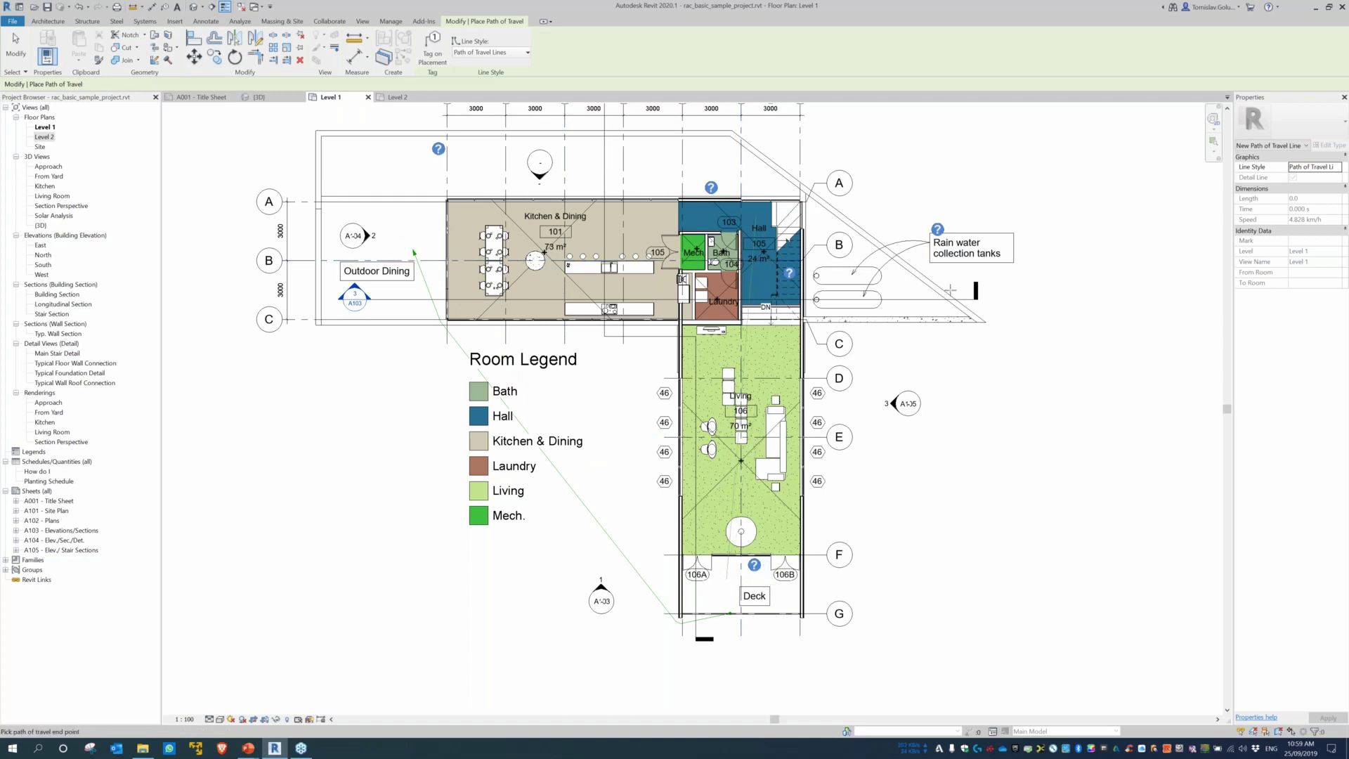
# Place another Path of Travel line from the Deck near door 106A through the Living room to Hall 105.
pyautogui.click(725, 578)
pyautogui.scroll(4, 724, 596)
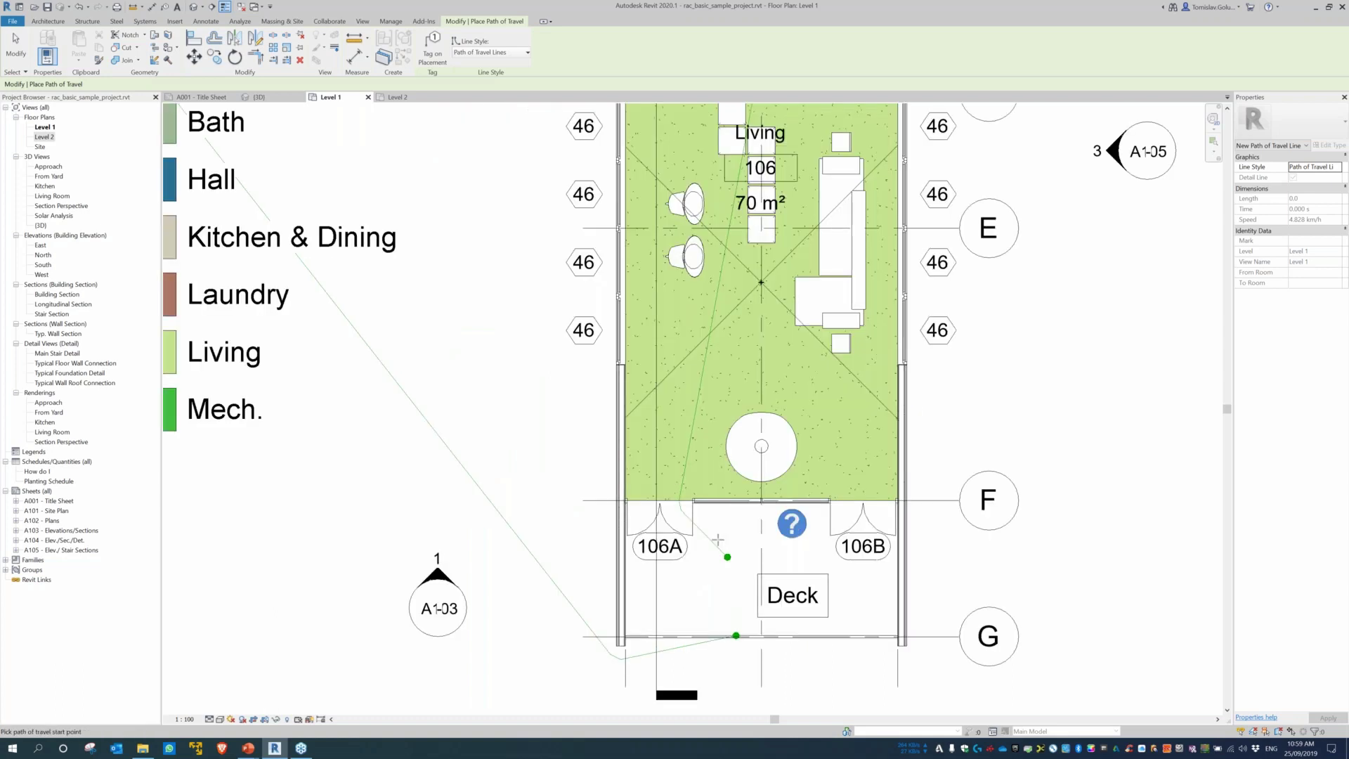
pyautogui.scroll(3, 717, 539)
pyautogui.scroll(-4, 723, 634)
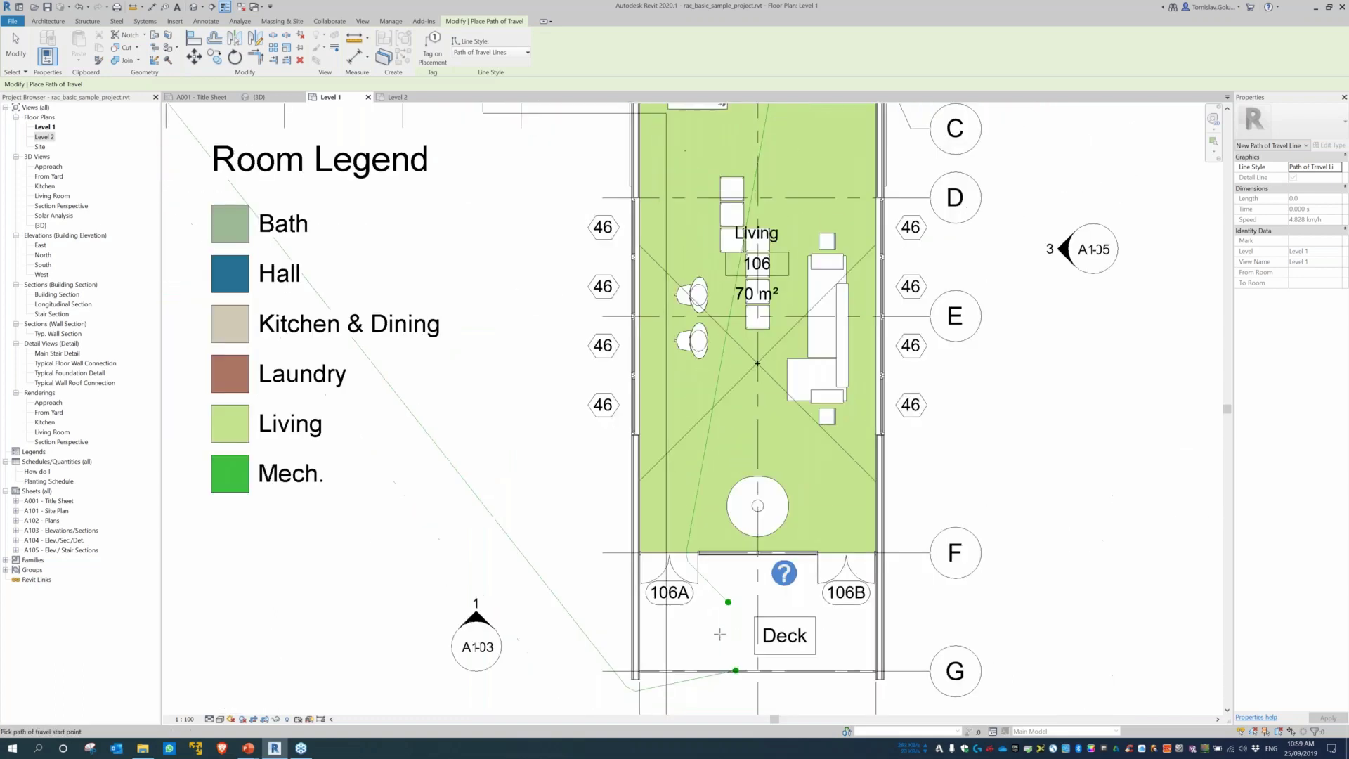
pyautogui.scroll(-1, 719, 635)
pyautogui.moveTo(766, 155); pyautogui.dragTo(671, 429, button='middle')
pyautogui.scroll(2, 673, 334)
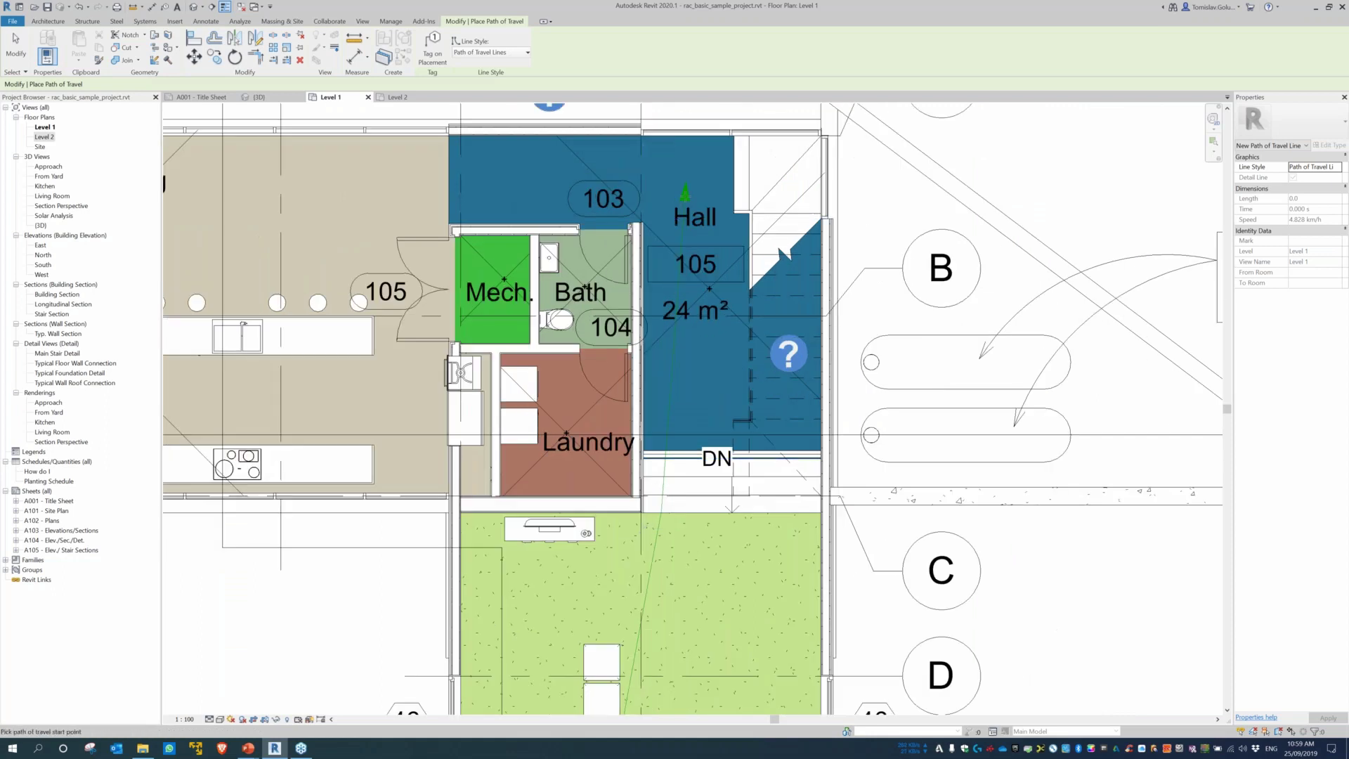
pyautogui.press('Escape')
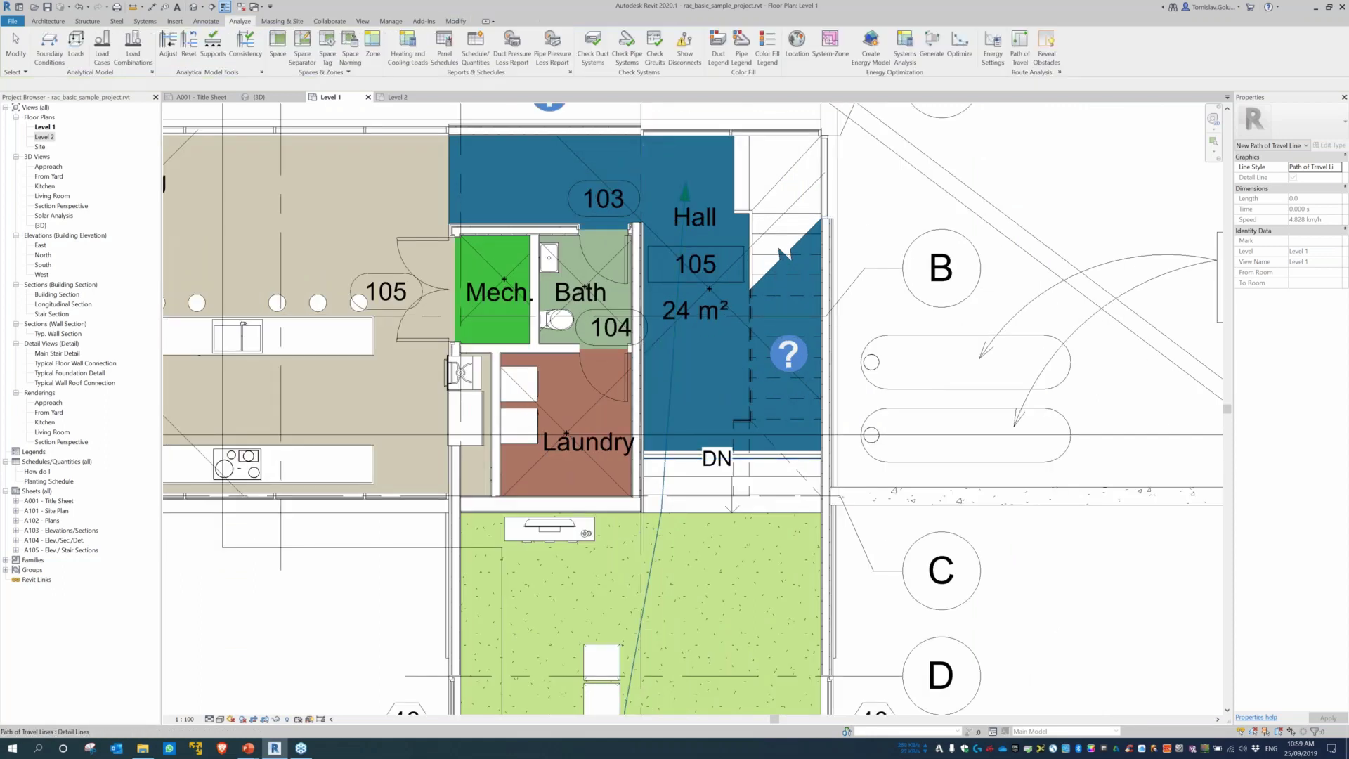
pyautogui.press('Escape')
# Select the path from the Deck to Hall 105 and check its length, time and destination room.
pyautogui.click(685, 200)
pyautogui.scroll(-5, 815, 105)
pyautogui.moveTo(999, 275); pyautogui.dragTo(1048, 378, button='middle')
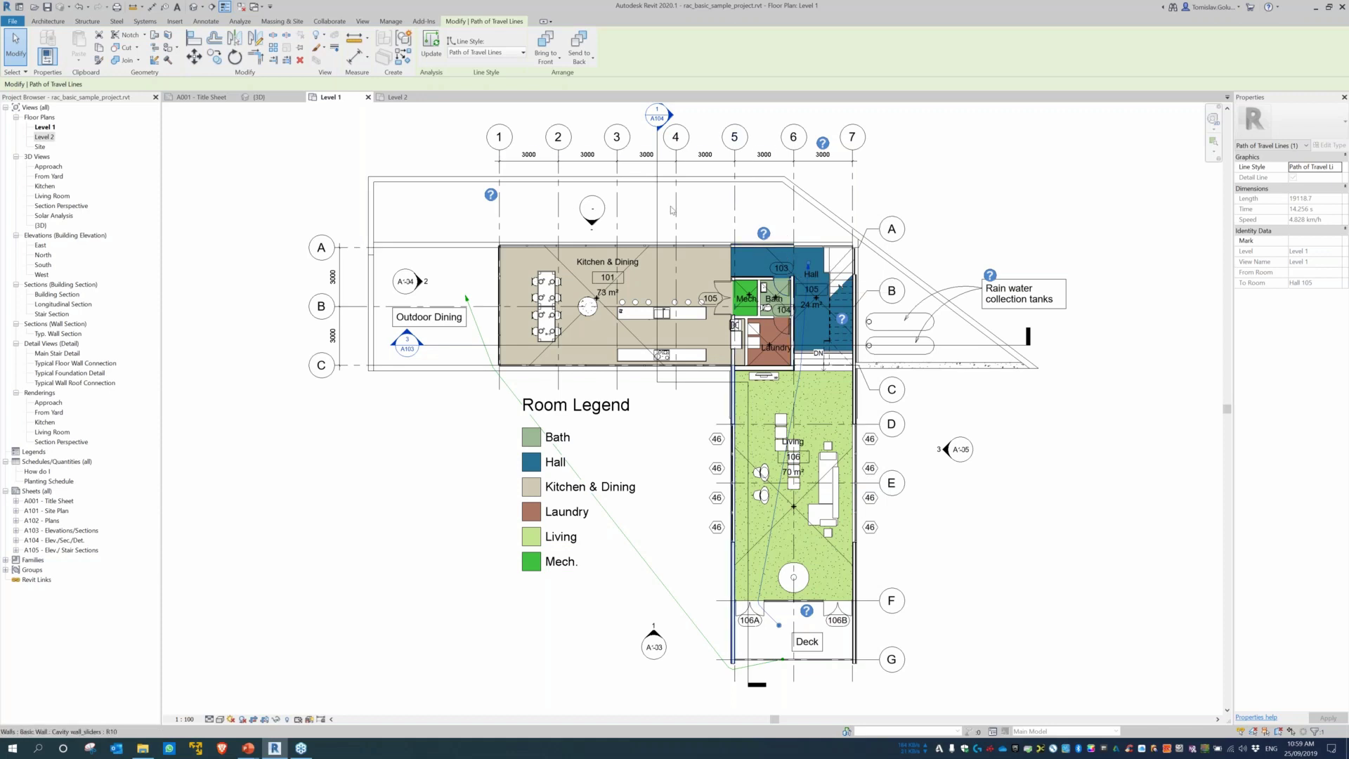
# Close rac_basic_sample_project.rvt without saving the changes.
pyautogui.click(12, 21)
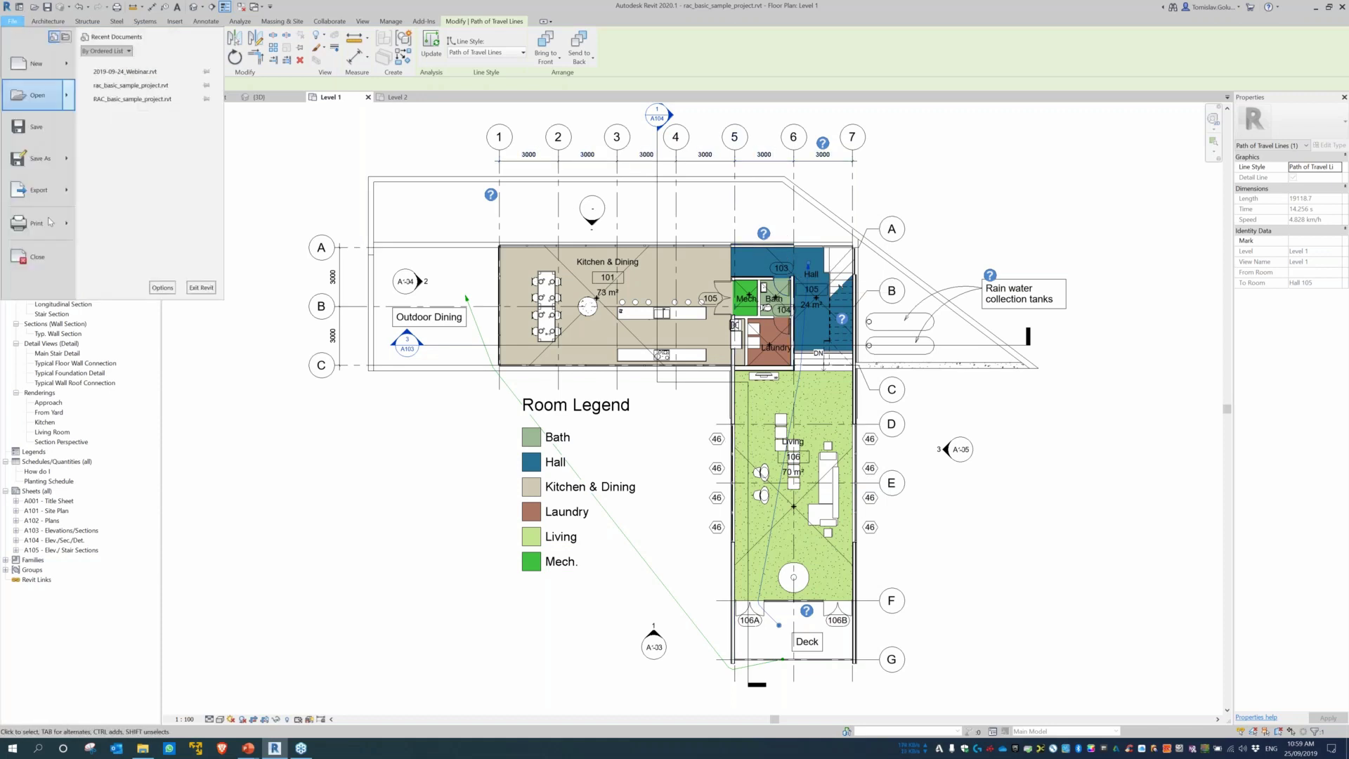
pyautogui.click(40, 258)
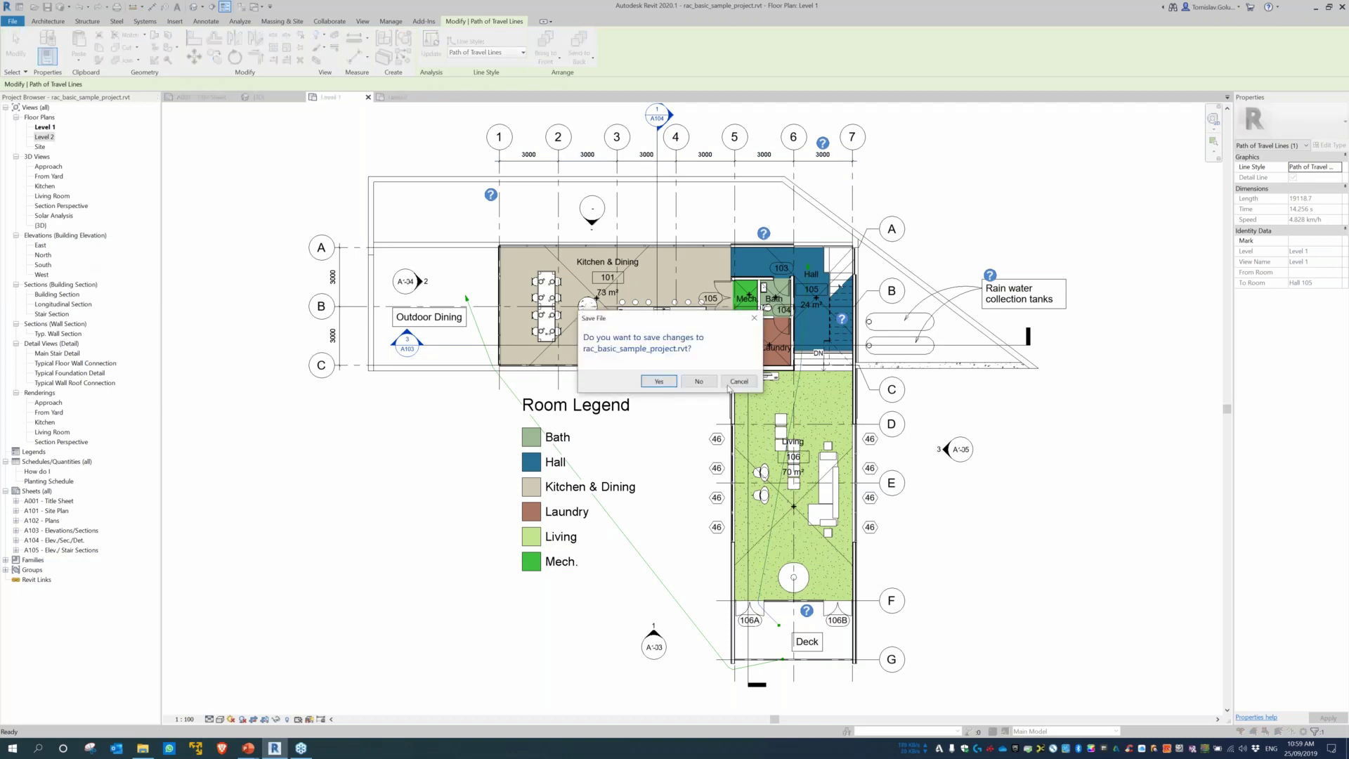
pyautogui.click(697, 380)
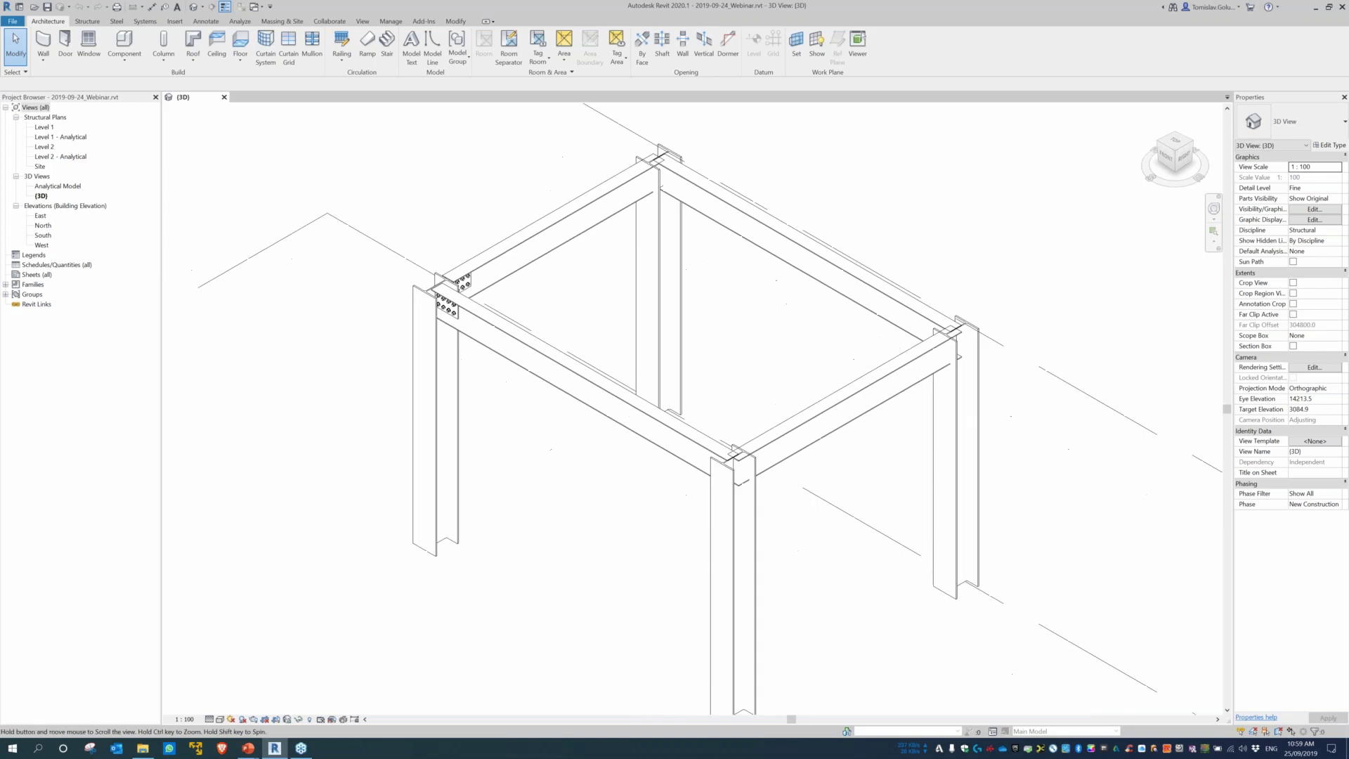
# Set the visual style of the steel frame's 3D view to Shaded.
pyautogui.click(220, 719)
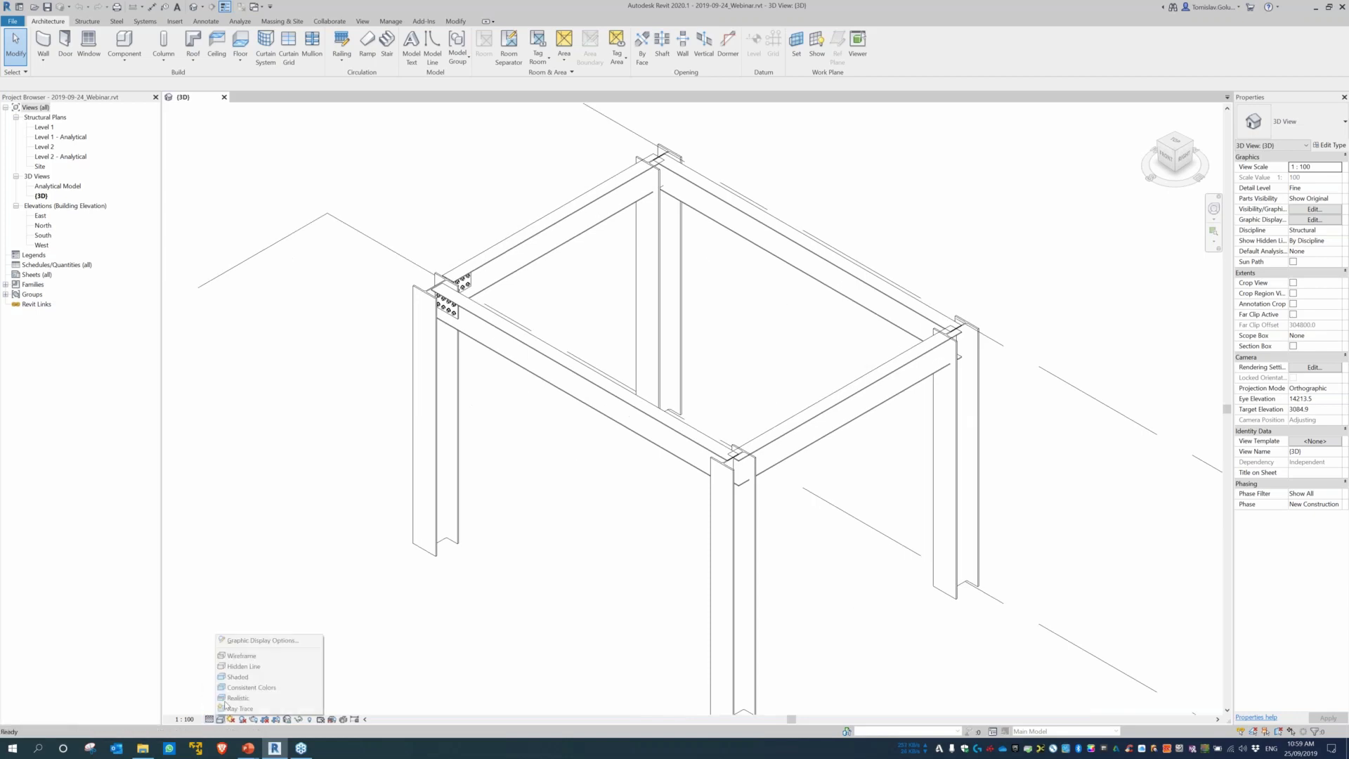
pyautogui.click(236, 676)
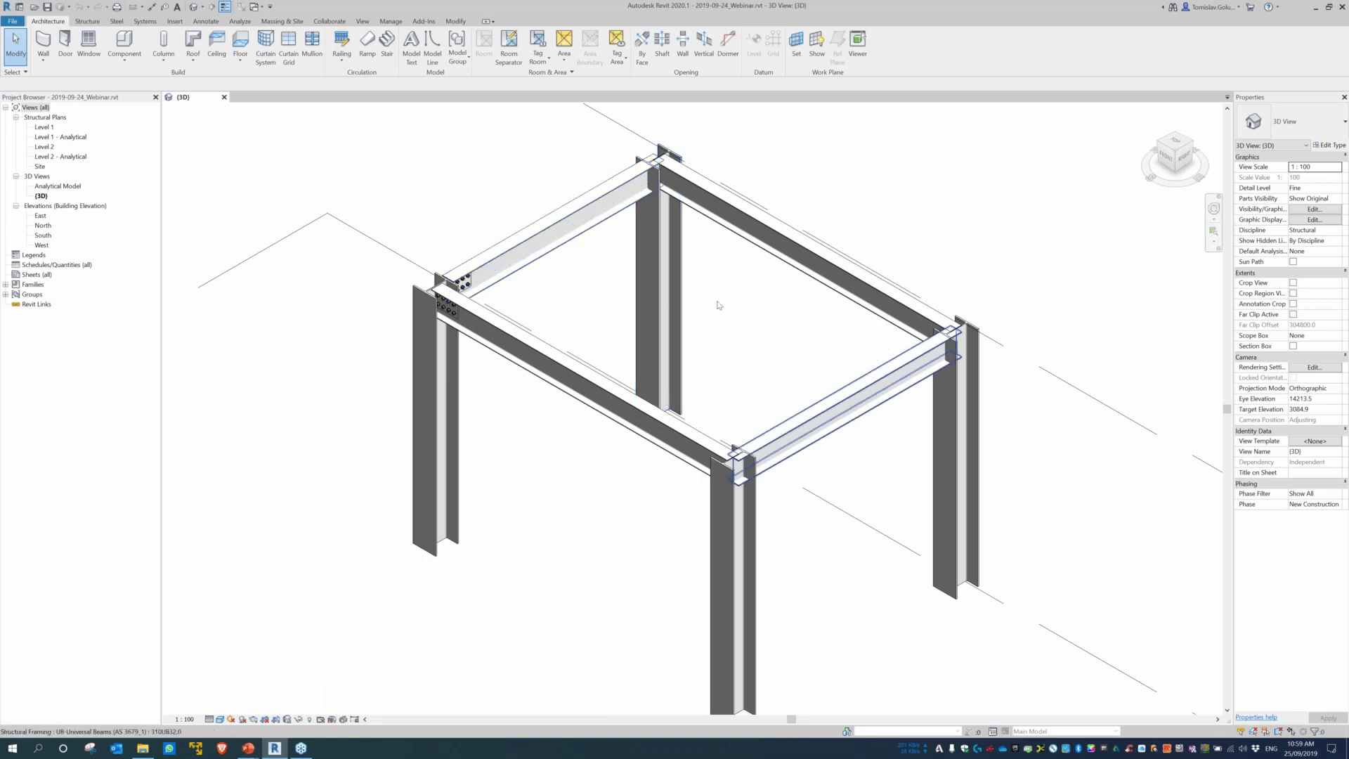
pyautogui.scroll(-2, 450, 295)
pyautogui.scroll(6, 449, 295)
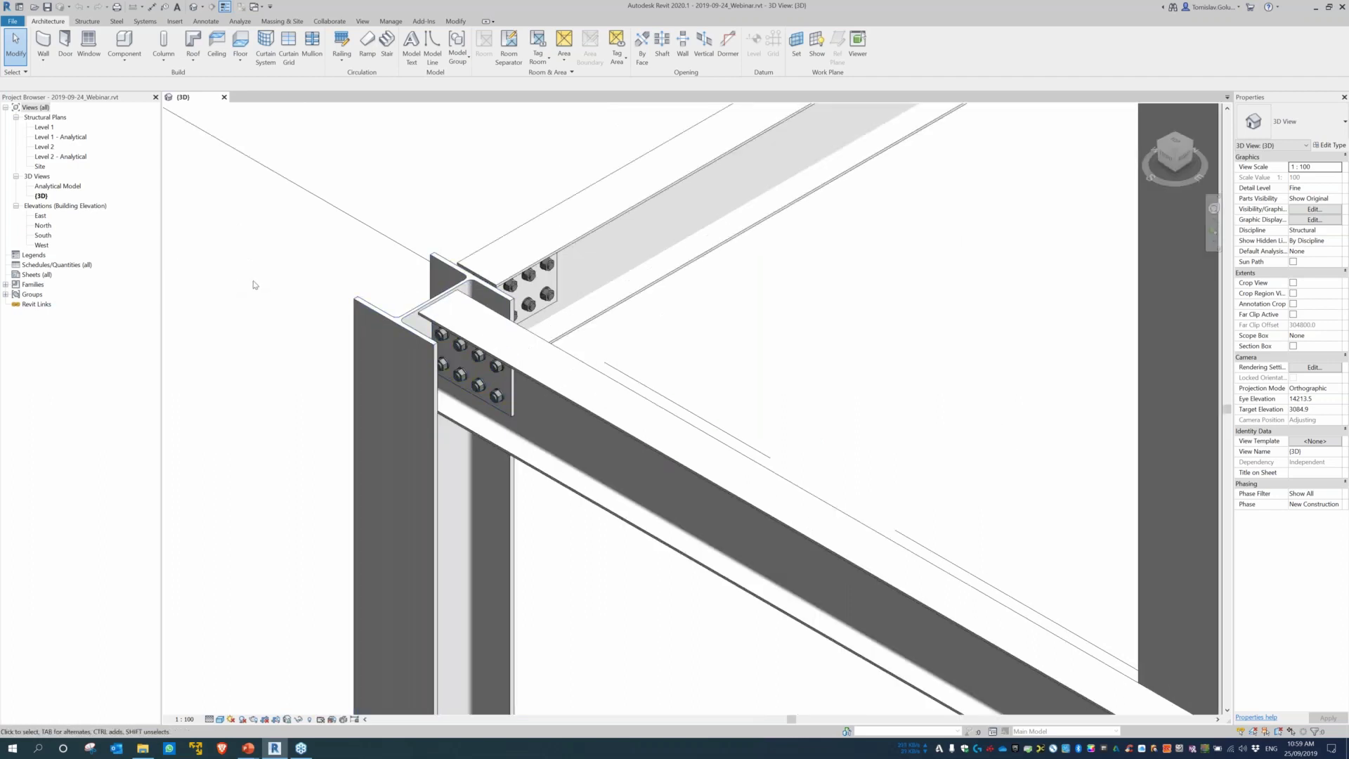
# Propagate the shear plate connection on the short beam to the matching beam-to-column joints of the frame.
pyautogui.scroll(-6, 260, 289)
pyautogui.moveTo(421, 289); pyautogui.dragTo(483, 332, button='middle')
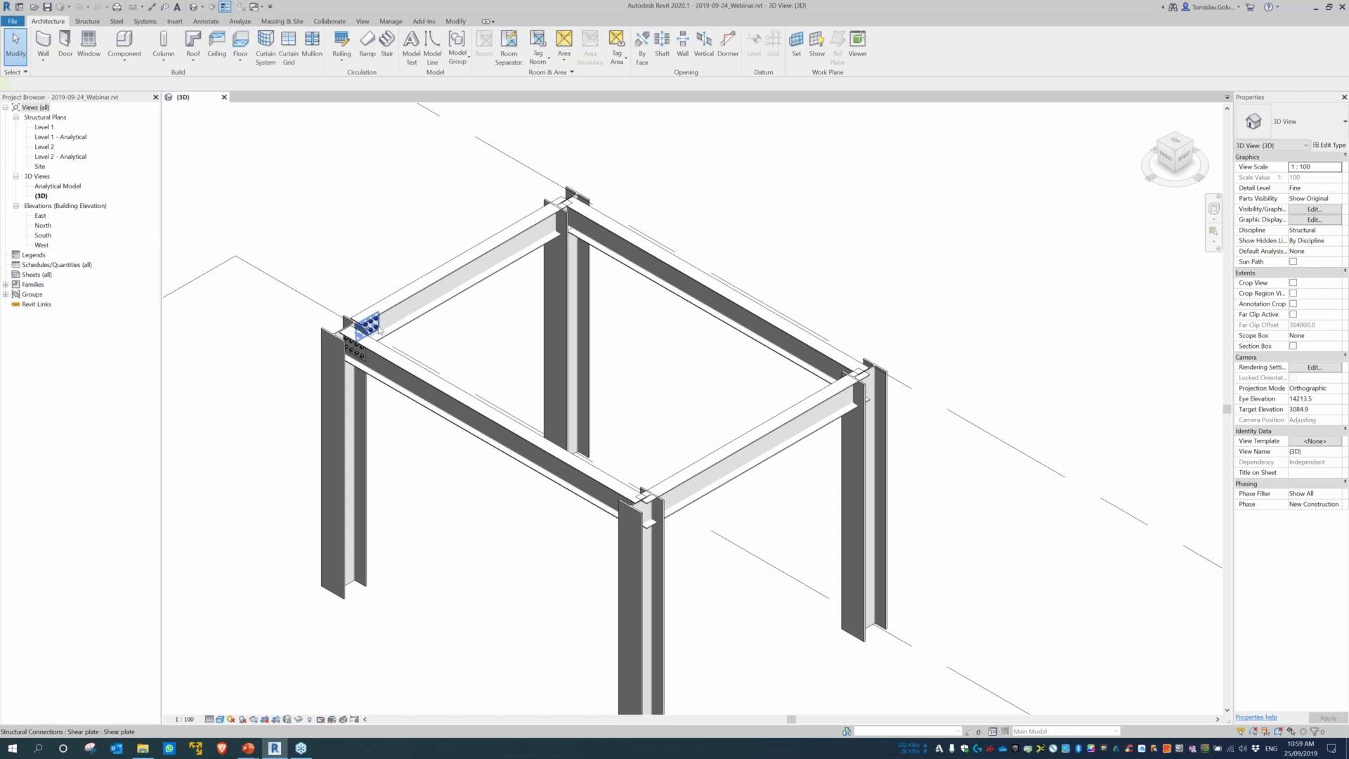
pyautogui.rightClick(379, 330)
pyautogui.click(492, 339)
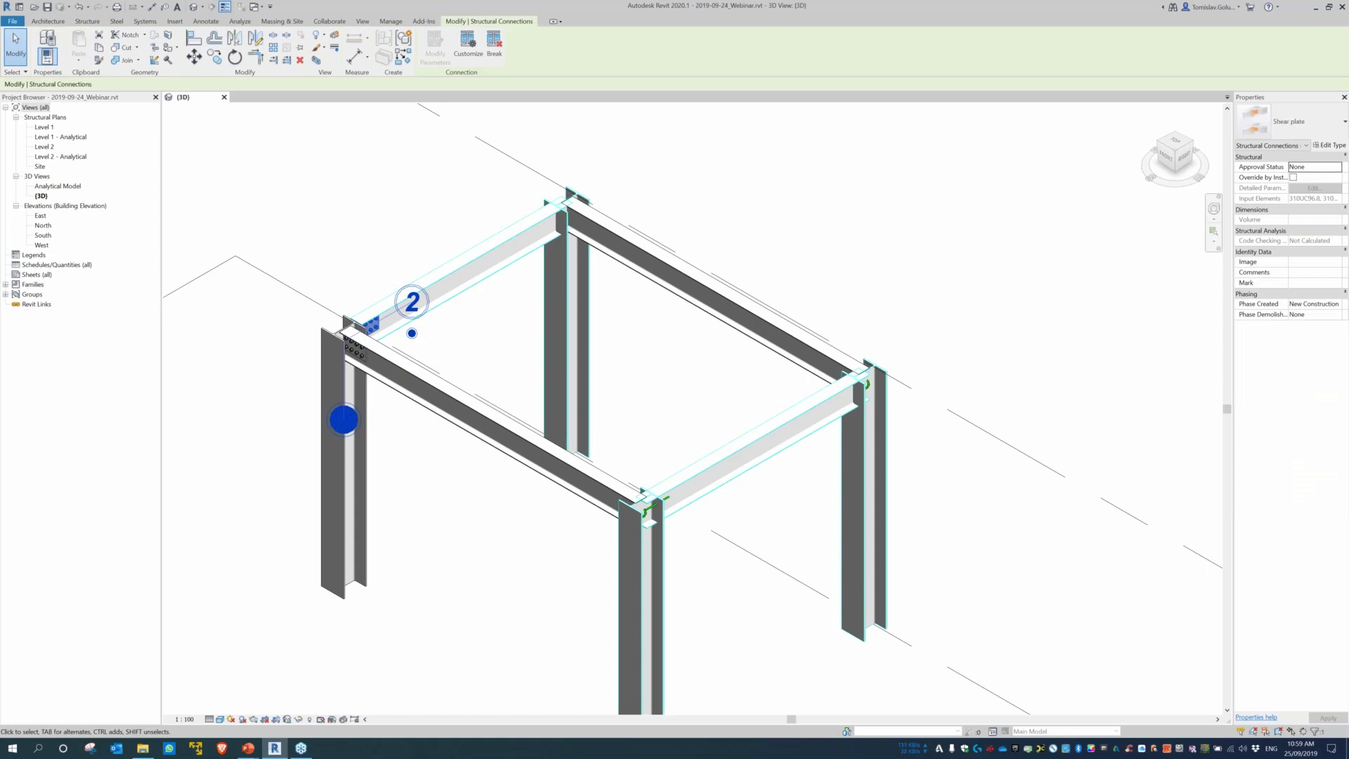
# Examine the propagated shear plates at the ends of the short beams from several angles and up close.
pyautogui.click(343, 420)
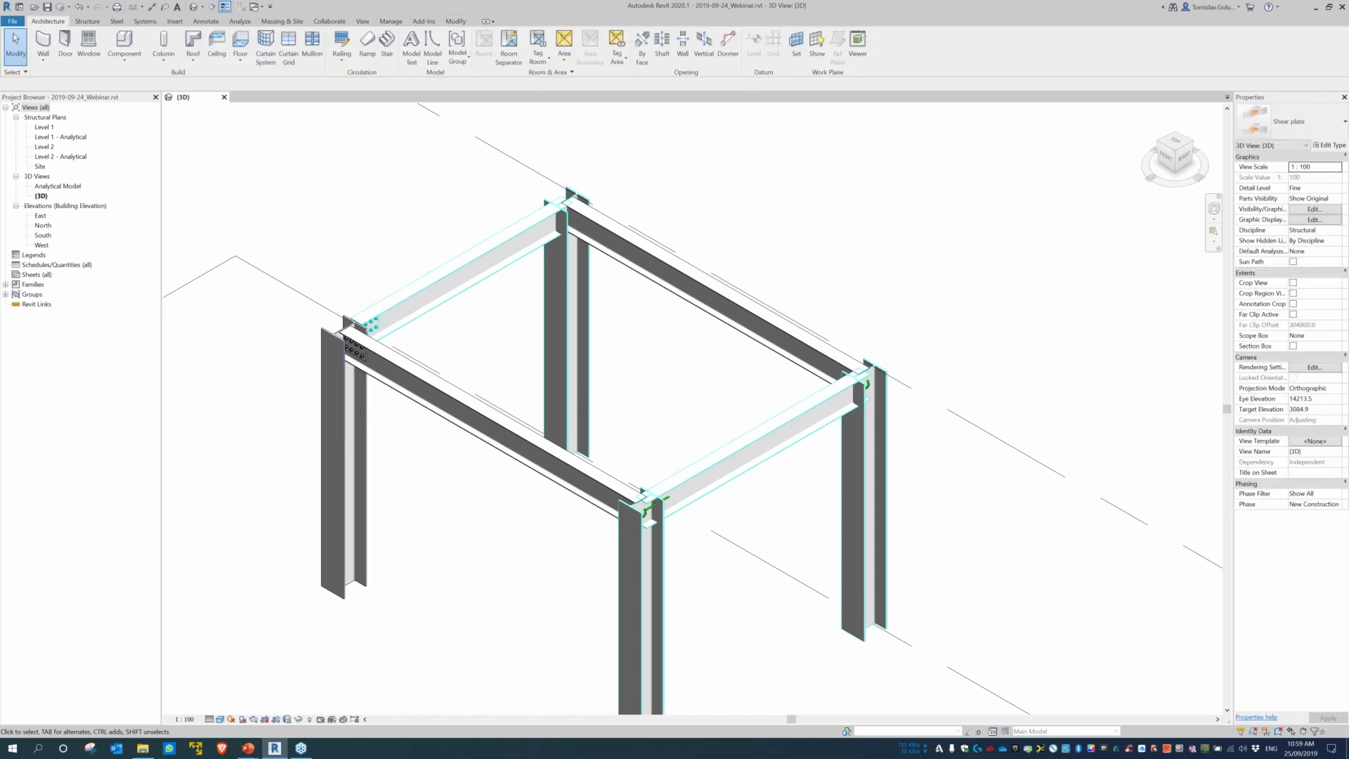
pyautogui.scroll(2, 667, 520)
pyautogui.scroll(-3, 706, 415)
pyautogui.keyDown('shift'); pyautogui.moveTo(621, 401); pyautogui.dragTo(755, 391, button='middle'); pyautogui.keyUp('shift')
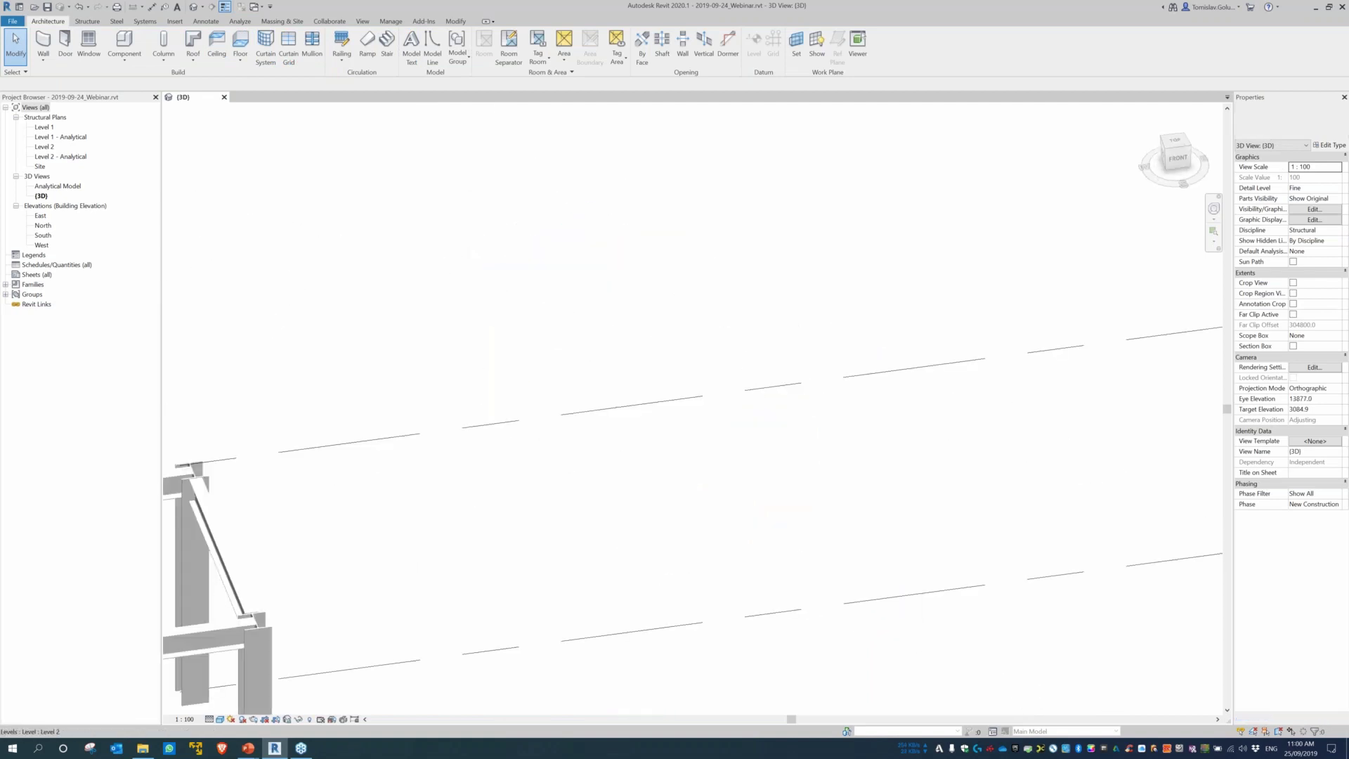
pyautogui.moveTo(309, 519); pyautogui.dragTo(951, 351, button='middle')
pyautogui.keyDown('shift'); pyautogui.moveTo(772, 316); pyautogui.dragTo(660, 319, button='middle'); pyautogui.keyUp('shift')
pyautogui.moveTo(997, 232); pyautogui.dragTo(583, 400, button='middle')
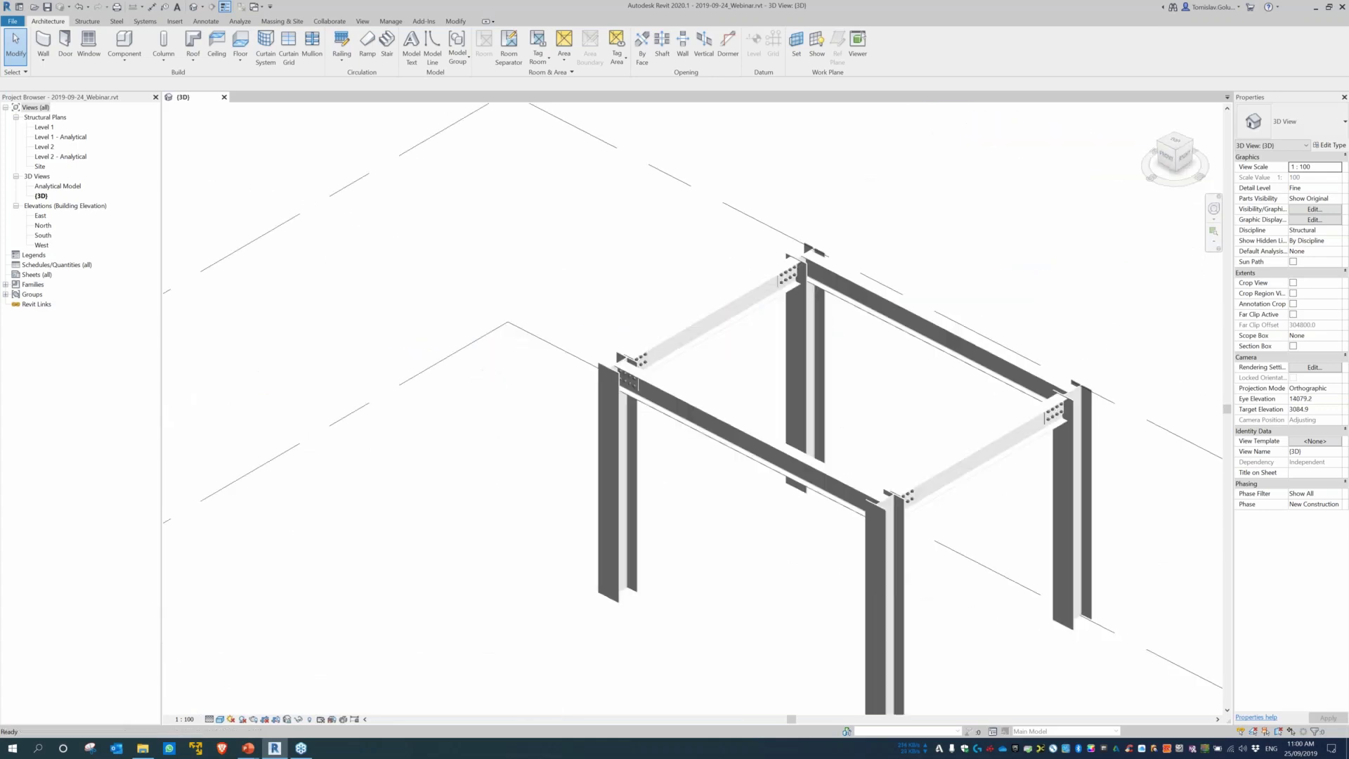
pyautogui.moveTo(843, 287); pyautogui.dragTo(648, 287, button='middle')
pyautogui.scroll(5, 592, 272)
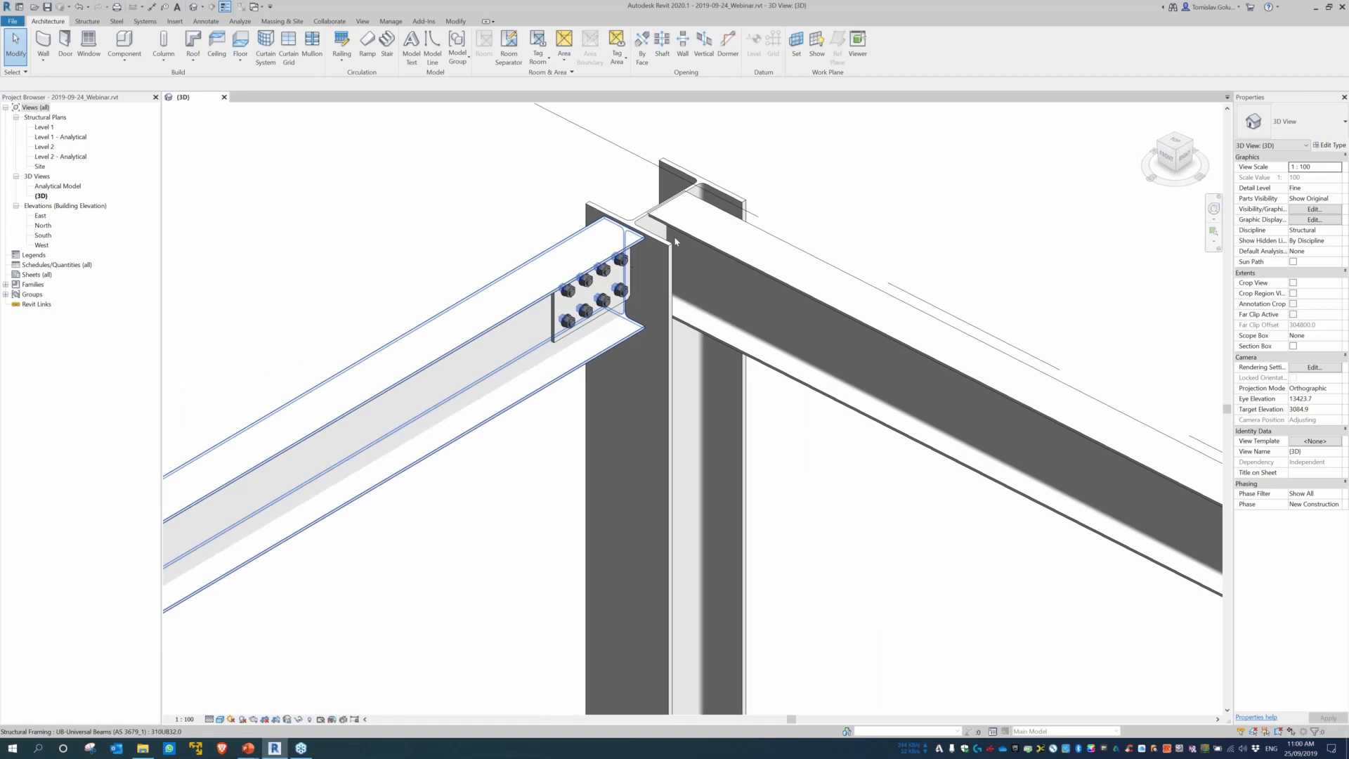
pyautogui.scroll(-5, 675, 241)
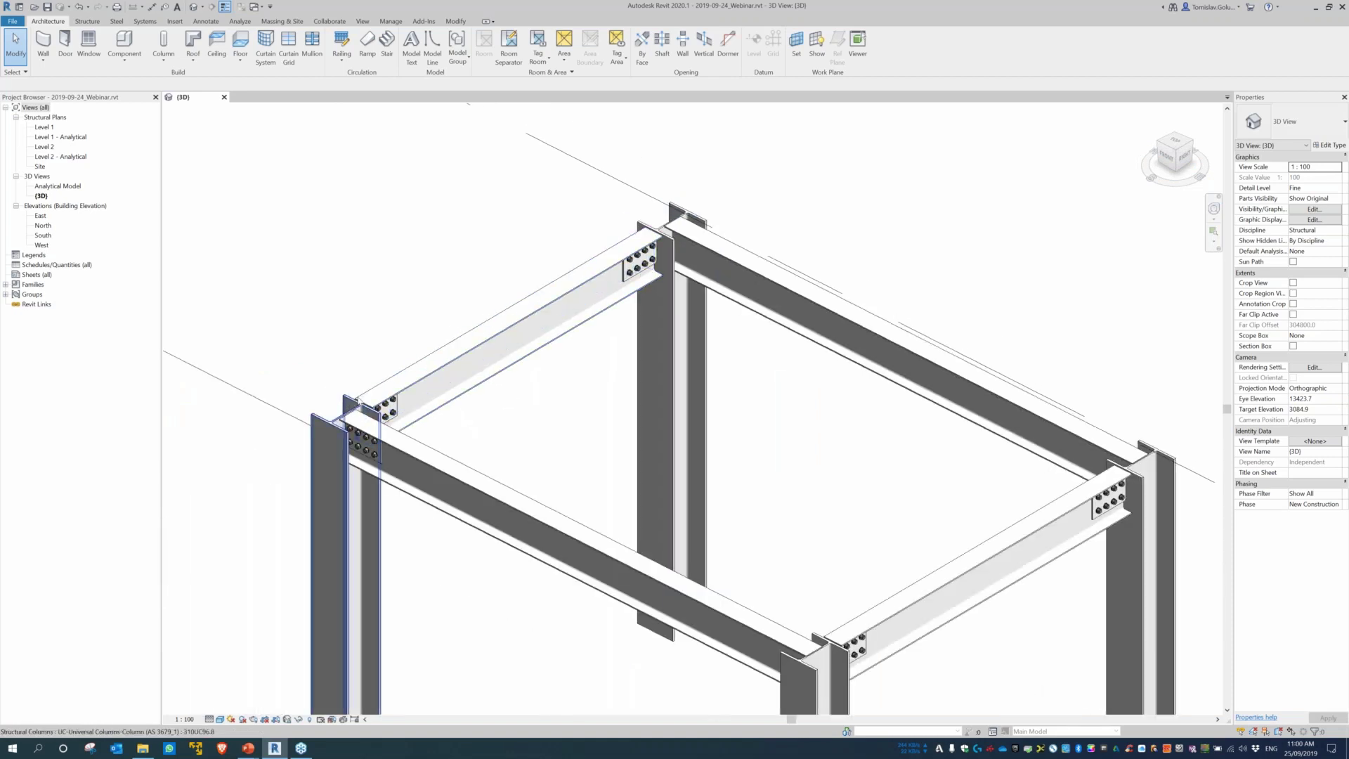
pyautogui.moveTo(557, 392); pyautogui.dragTo(392, 243, button='middle')
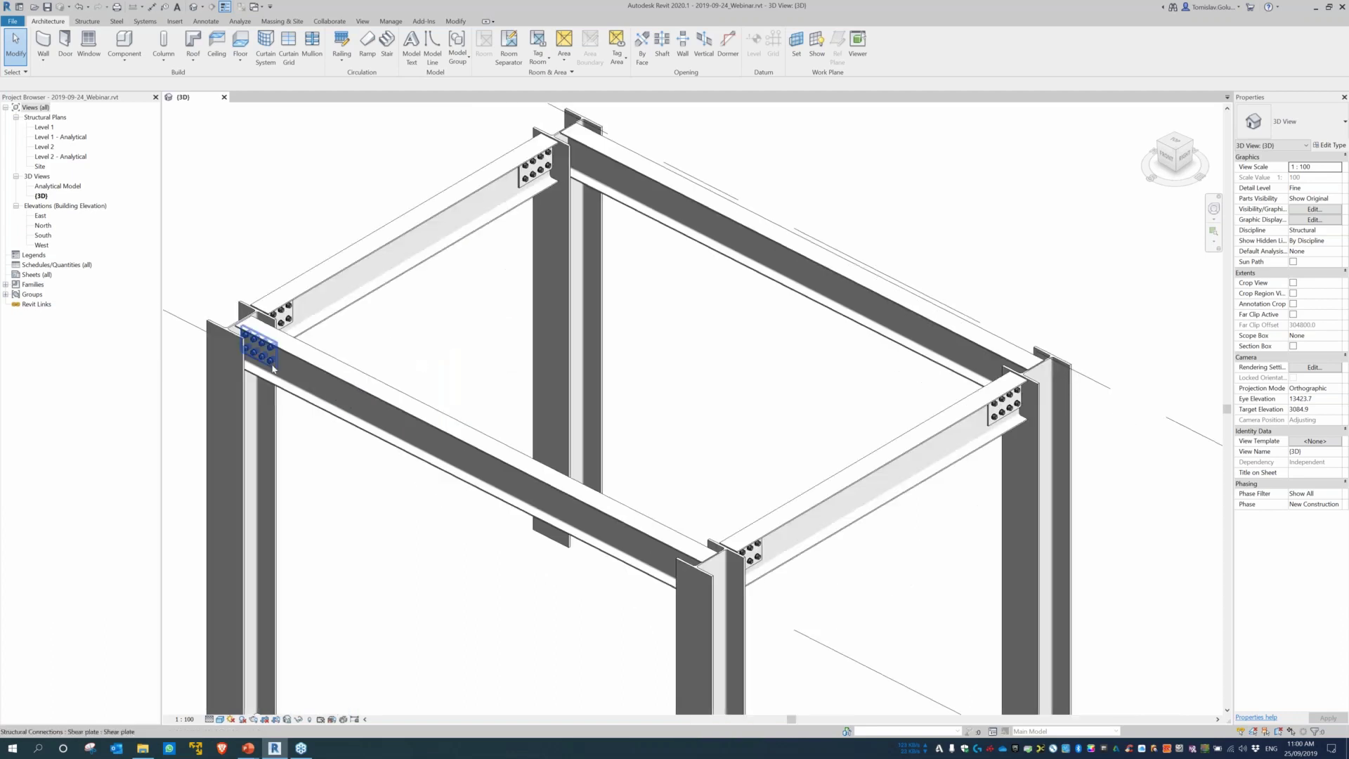
# Propagate the shear plate connection at the end of the long front beam to the matching joints of the long beams.
pyautogui.click(260, 344)
pyautogui.rightClick(275, 362)
pyautogui.click(363, 409)
pyautogui.click(363, 409)
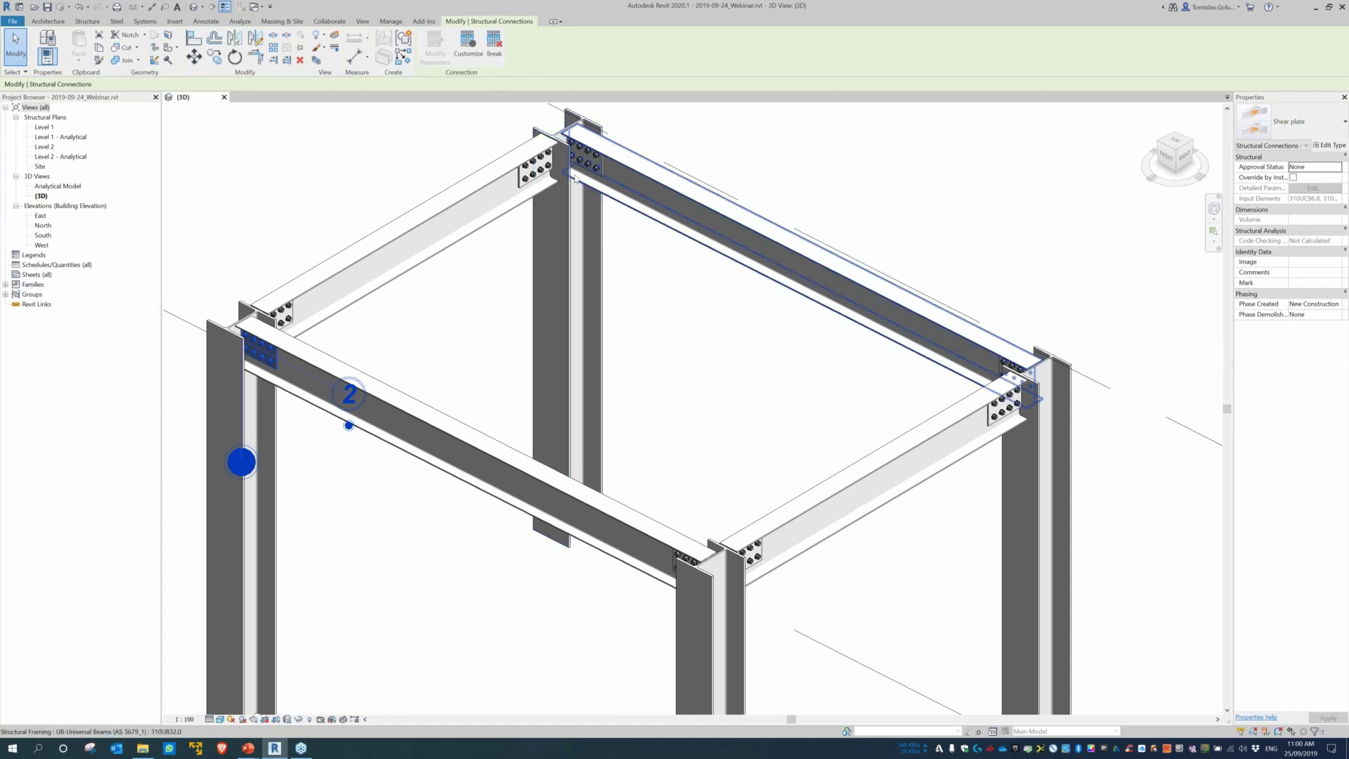
pyautogui.keyDown('shift'); pyautogui.moveTo(656, 362); pyautogui.dragTo(692, 366, button='middle'); pyautogui.keyUp('shift')
pyautogui.click(647, 370)
pyautogui.scroll(-2, 644, 372)
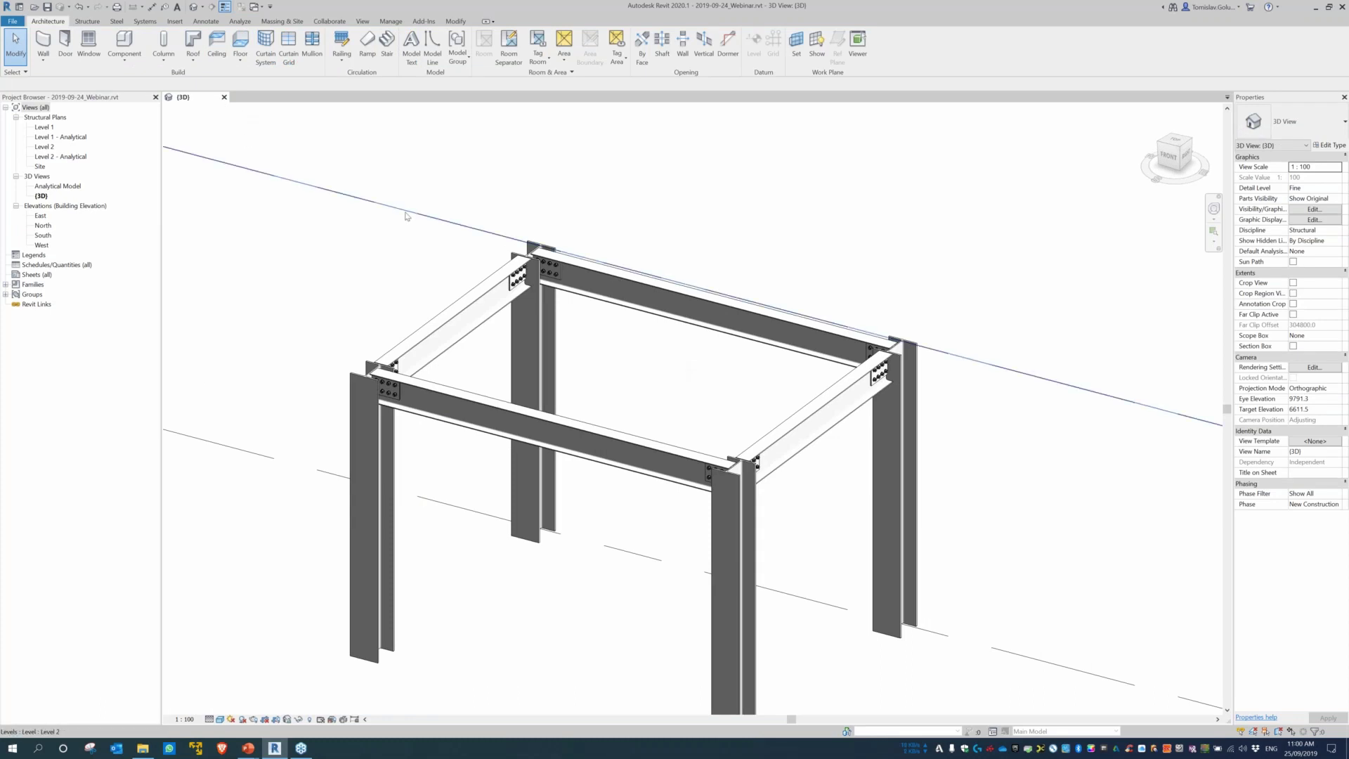
# Create a new project from the Architectural Template.
pyautogui.click(12, 21)
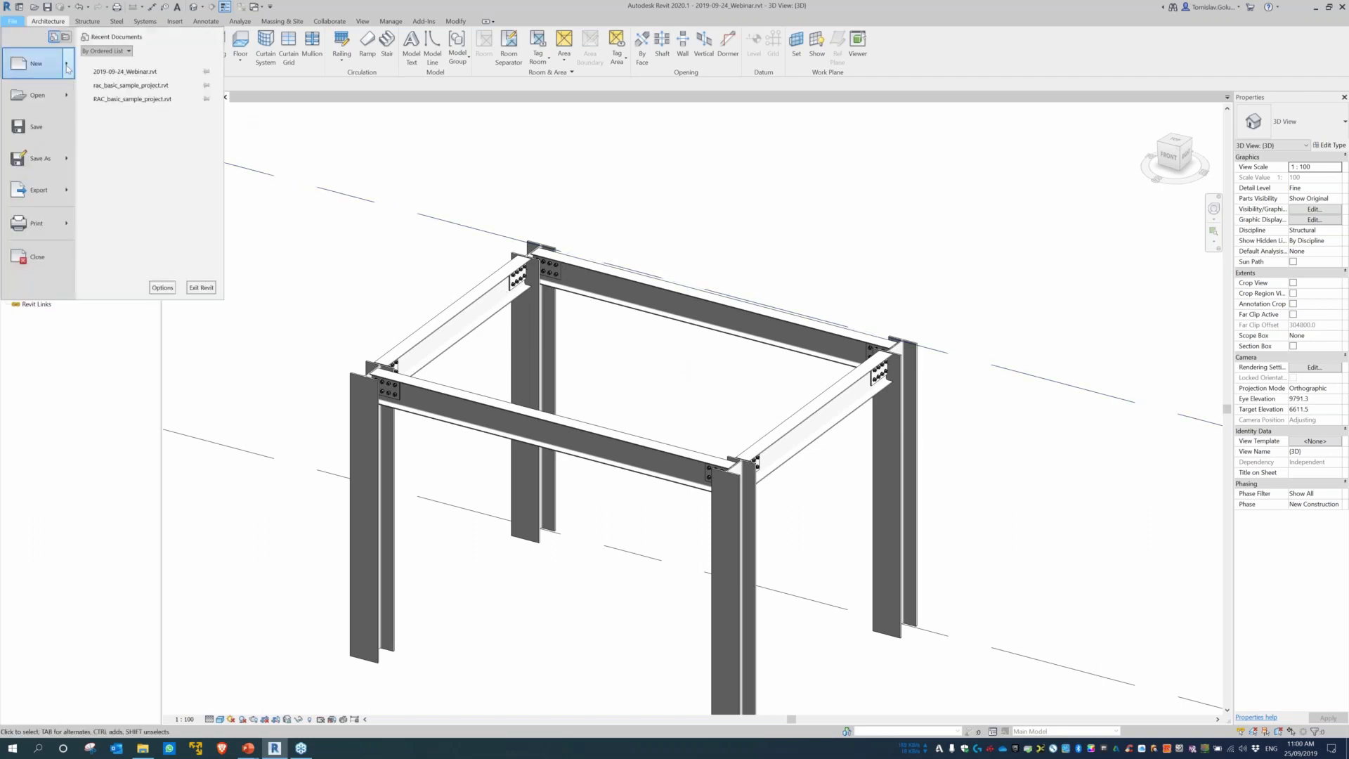
pyautogui.moveTo(67, 68)
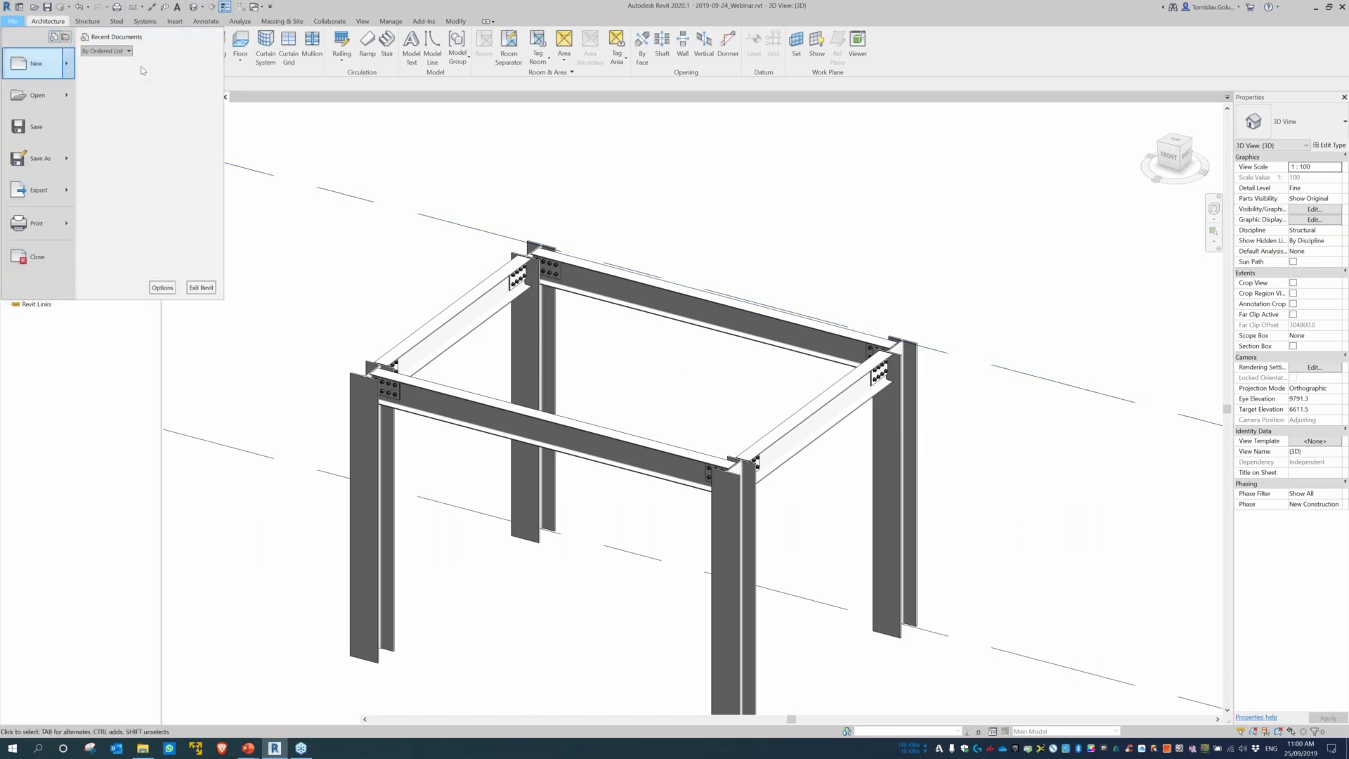
pyautogui.click(527, 231)
pyautogui.hotkey('ctrl', 'n')
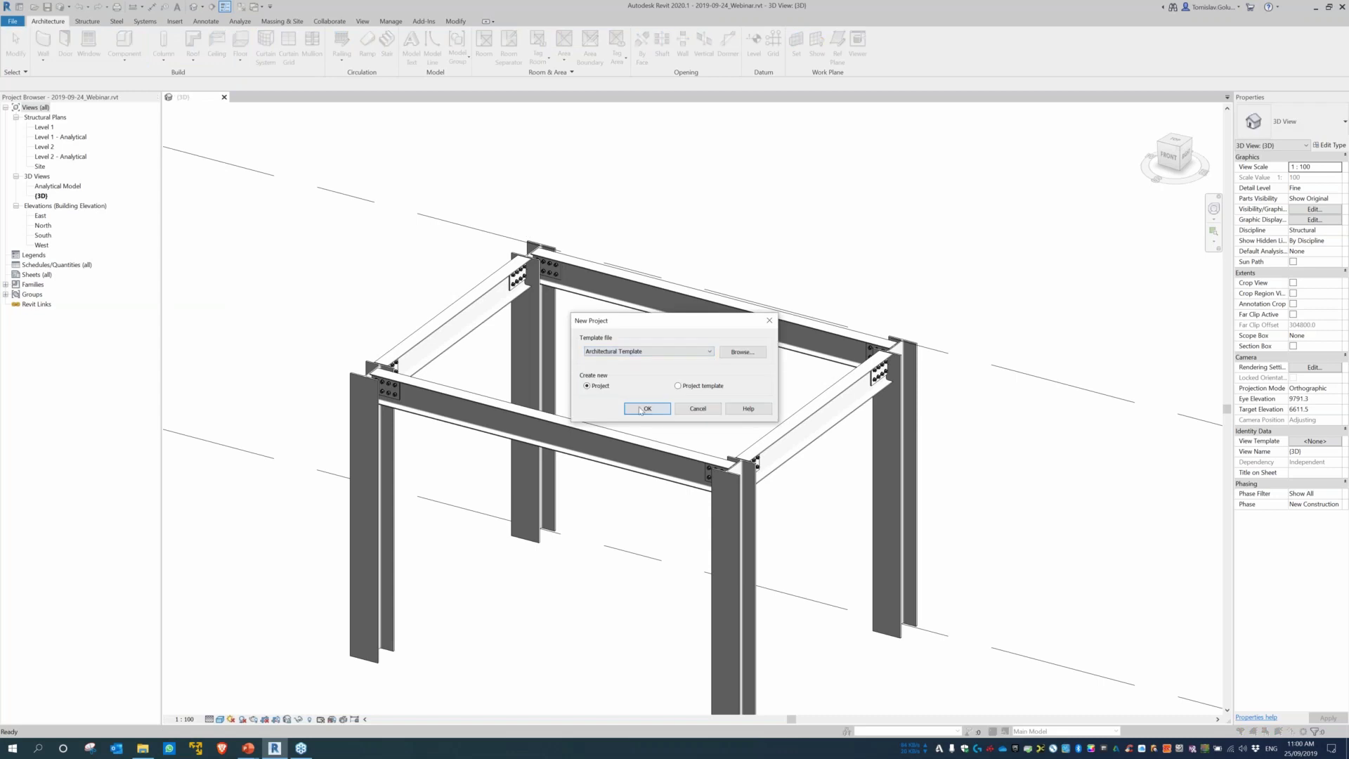
pyautogui.press('Return')
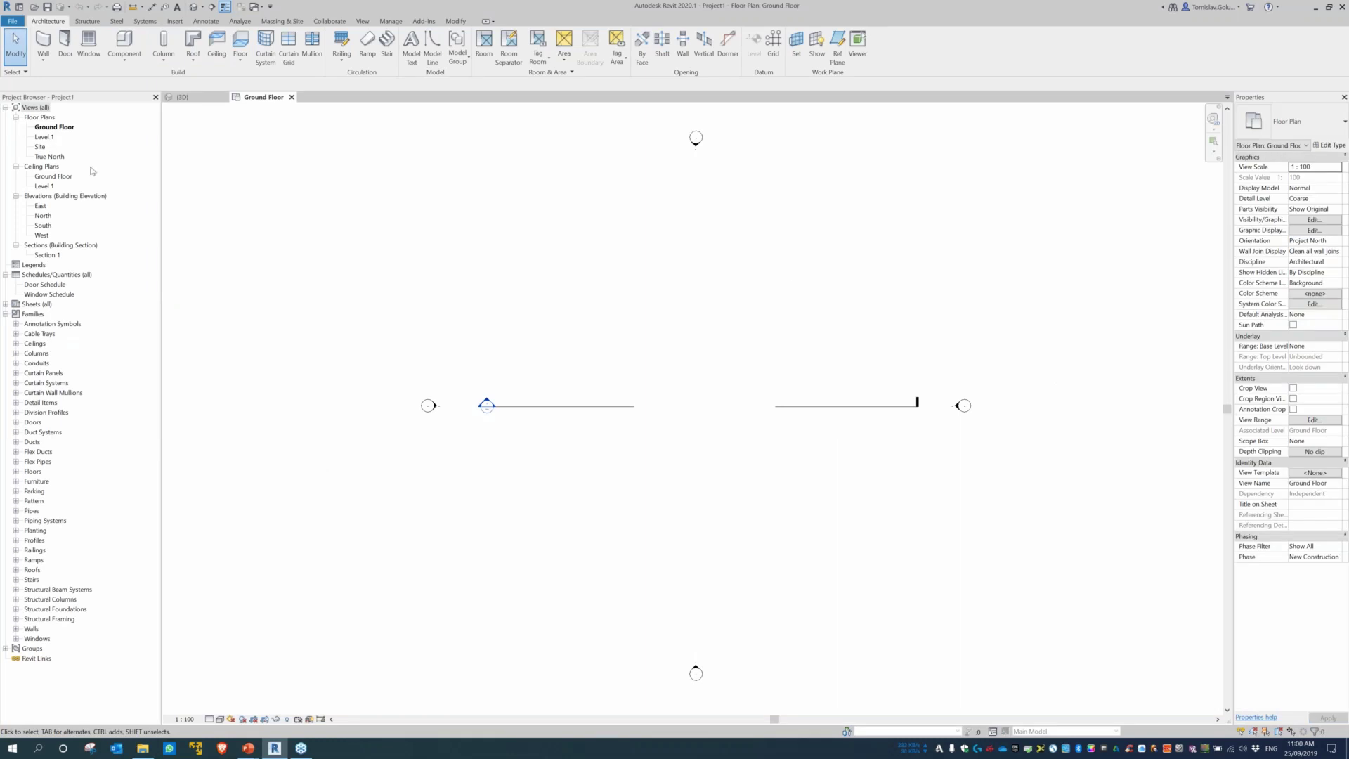
# Draw a tilted elliptical Double brick - 270 wall on the Ground Floor plan, with radii of about 21000 and 14000 mm.
pyautogui.click(49, 65)
pyautogui.click(88, 97)
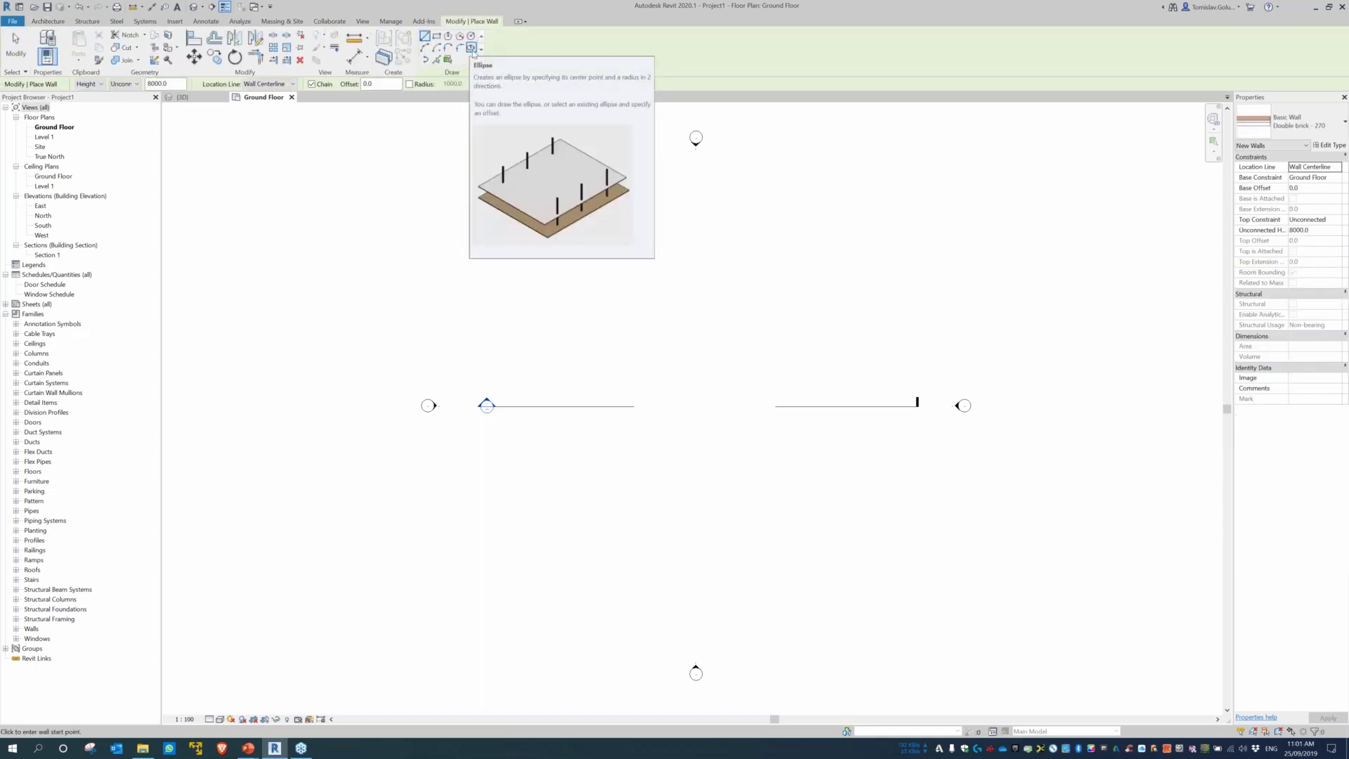
pyautogui.click(472, 50)
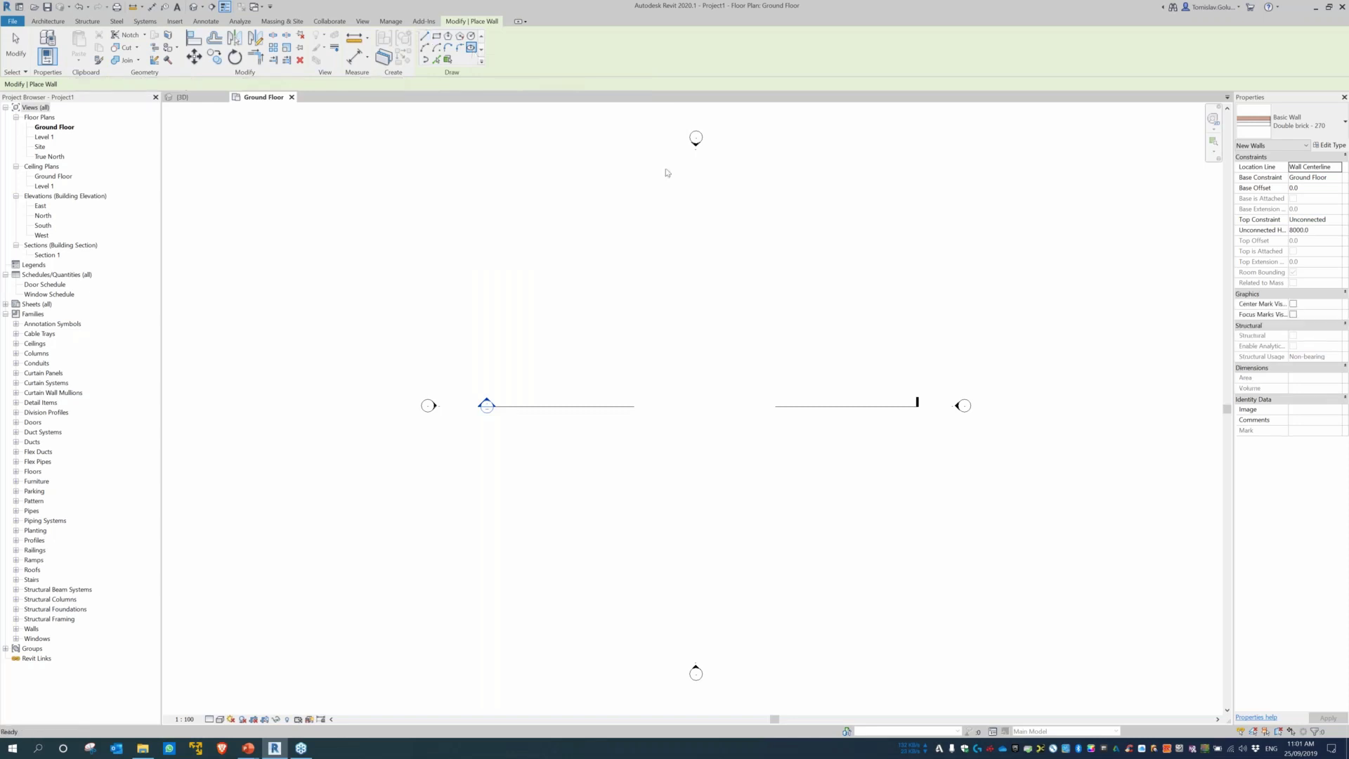
pyautogui.click(705, 406)
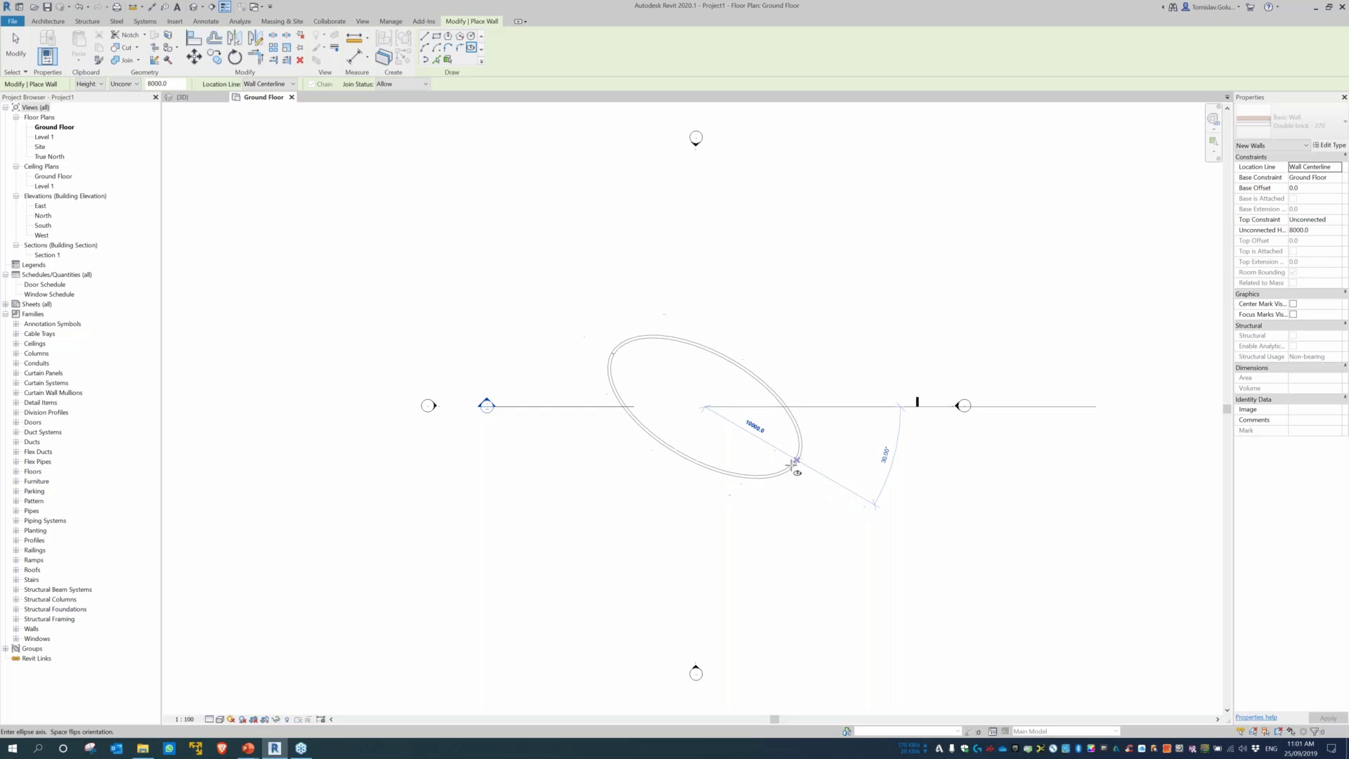
pyautogui.click(818, 484)
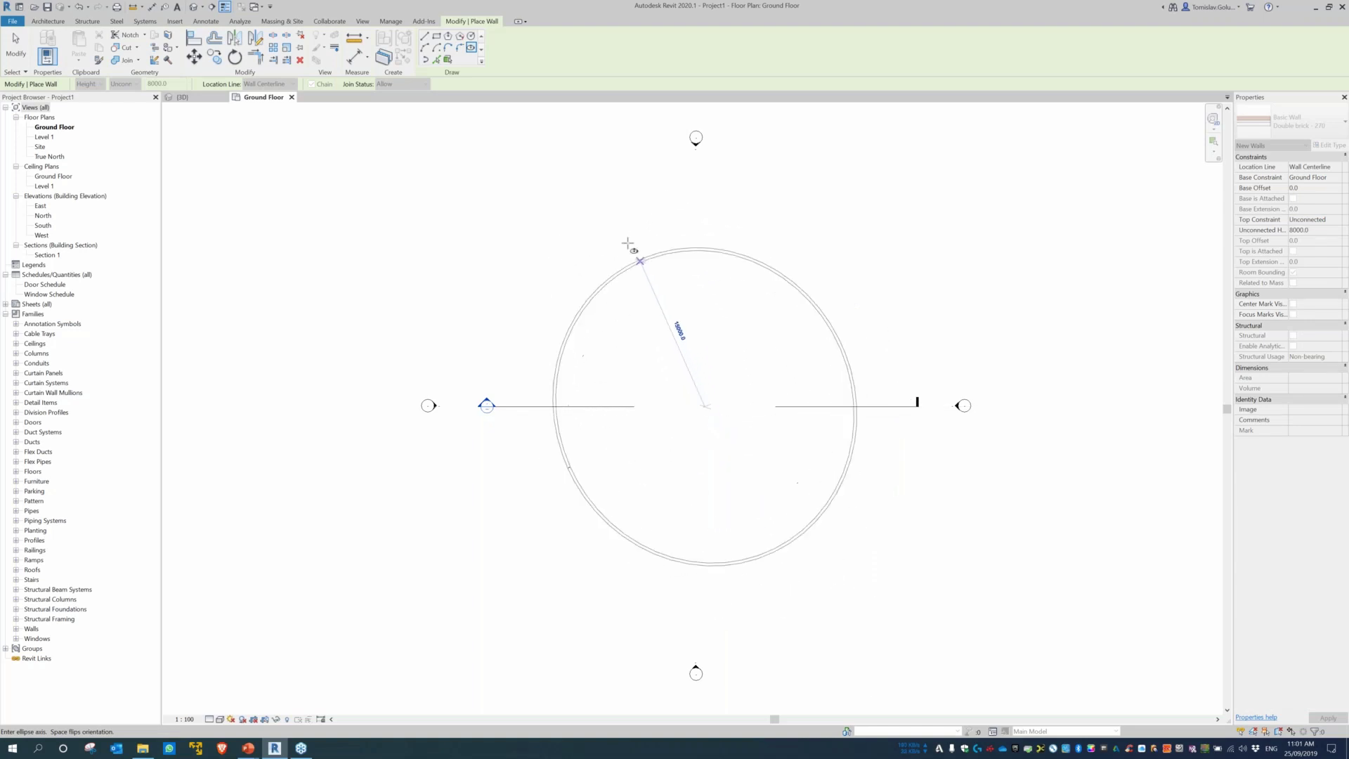
pyautogui.click(614, 206)
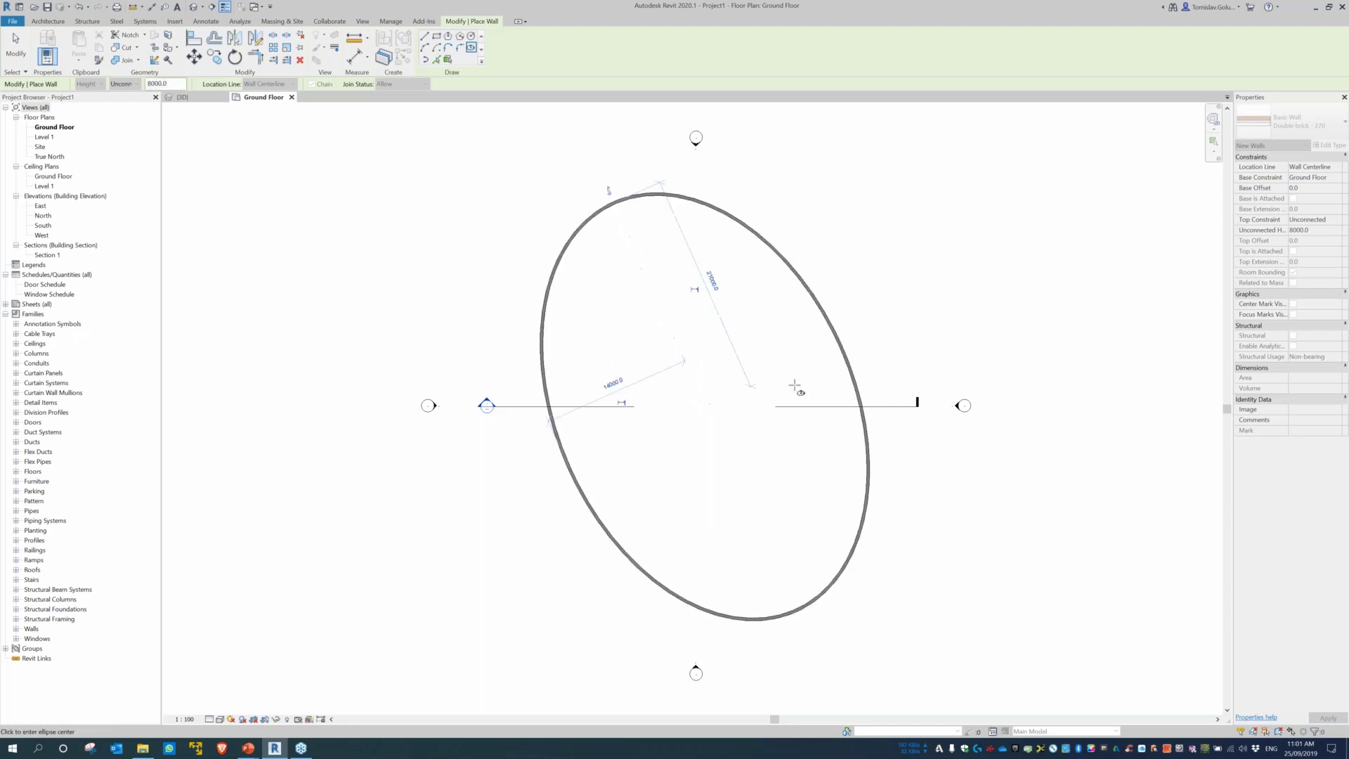
pyautogui.press('Escape')
pyautogui.press('Escape')
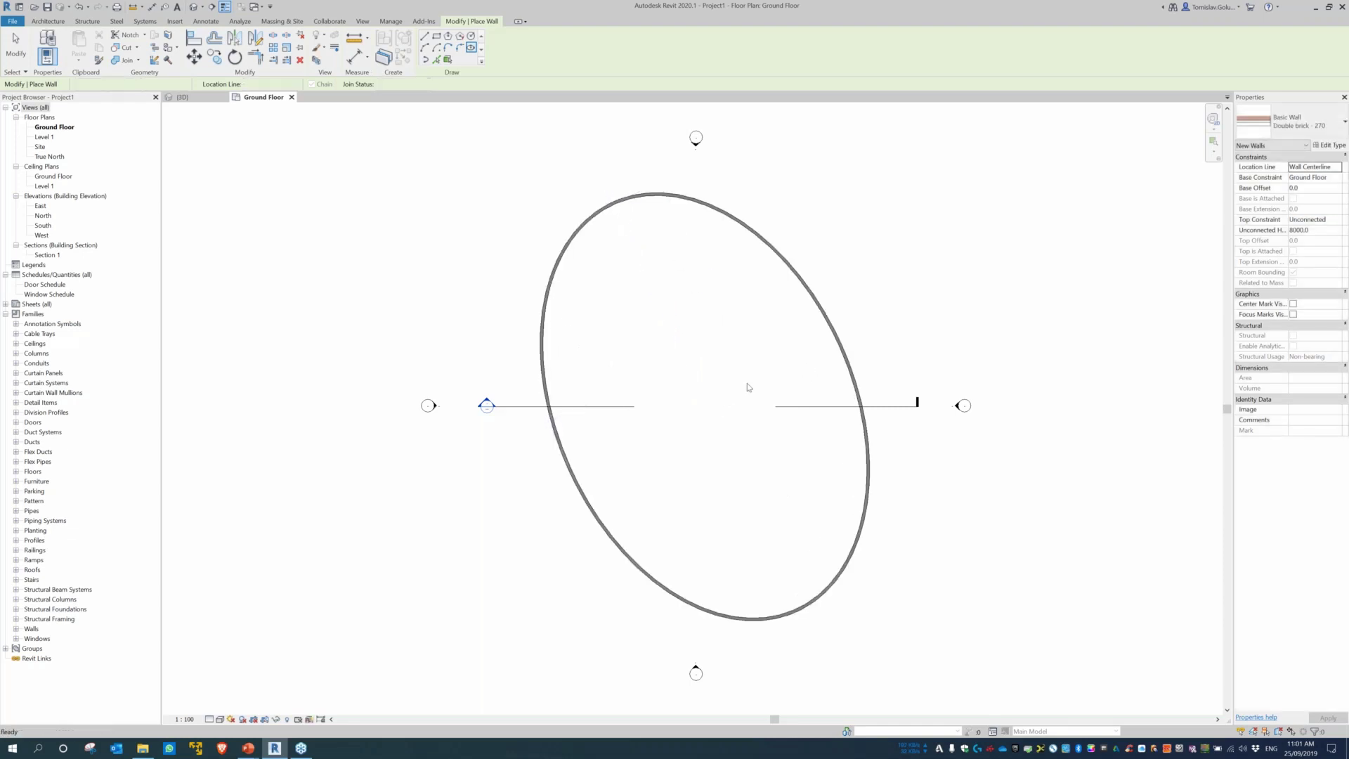
# Open the default 3D view and change one half of the elliptical wall to the type Brick veneer - 250 steel.
pyautogui.click(194, 8)
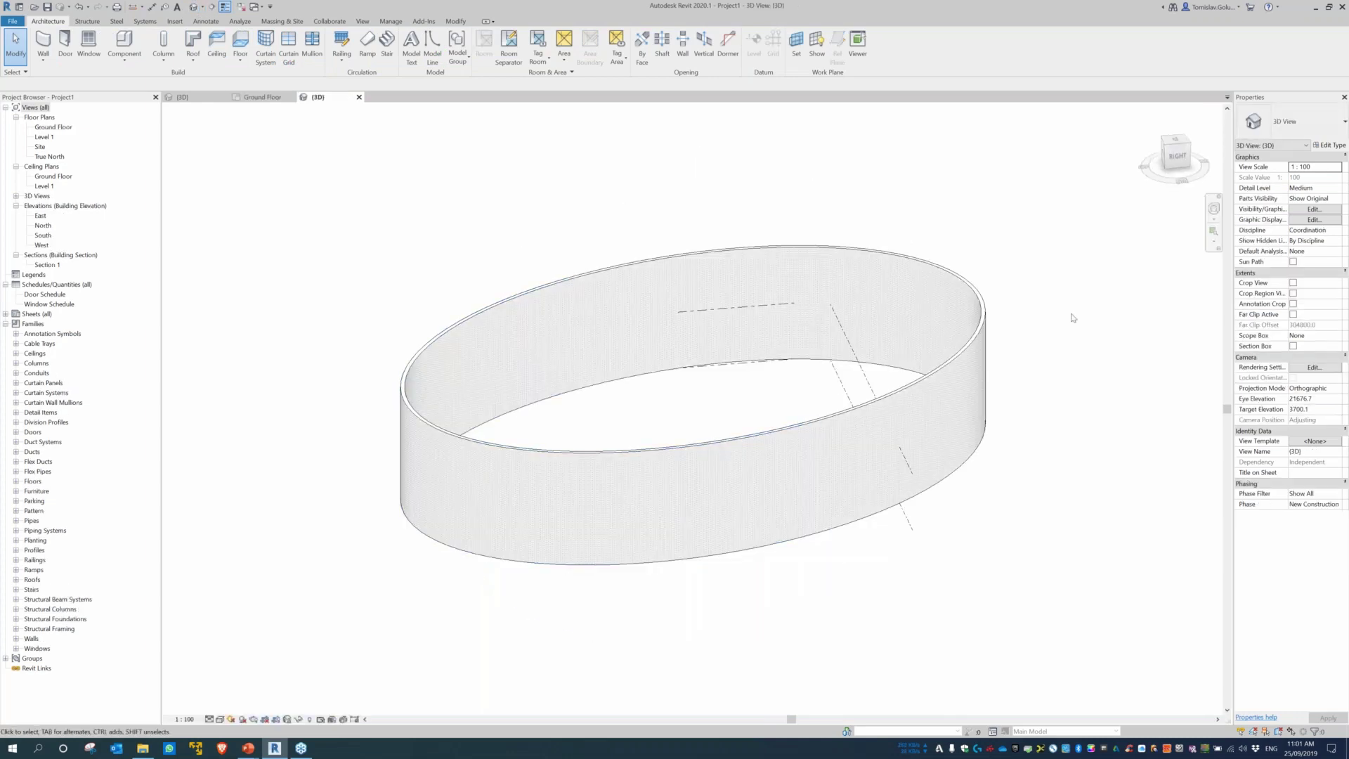
pyautogui.click(978, 349)
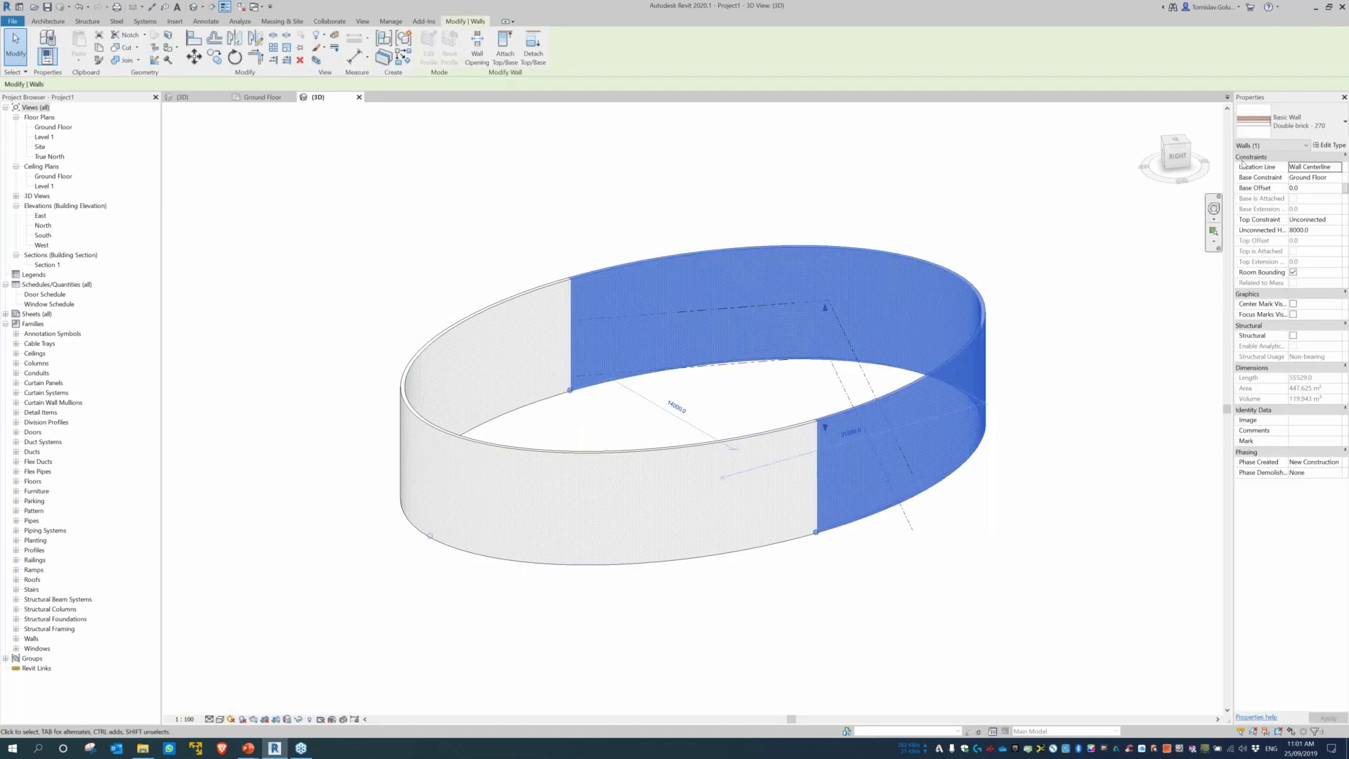
pyautogui.click(1298, 122)
pyautogui.click(1277, 258)
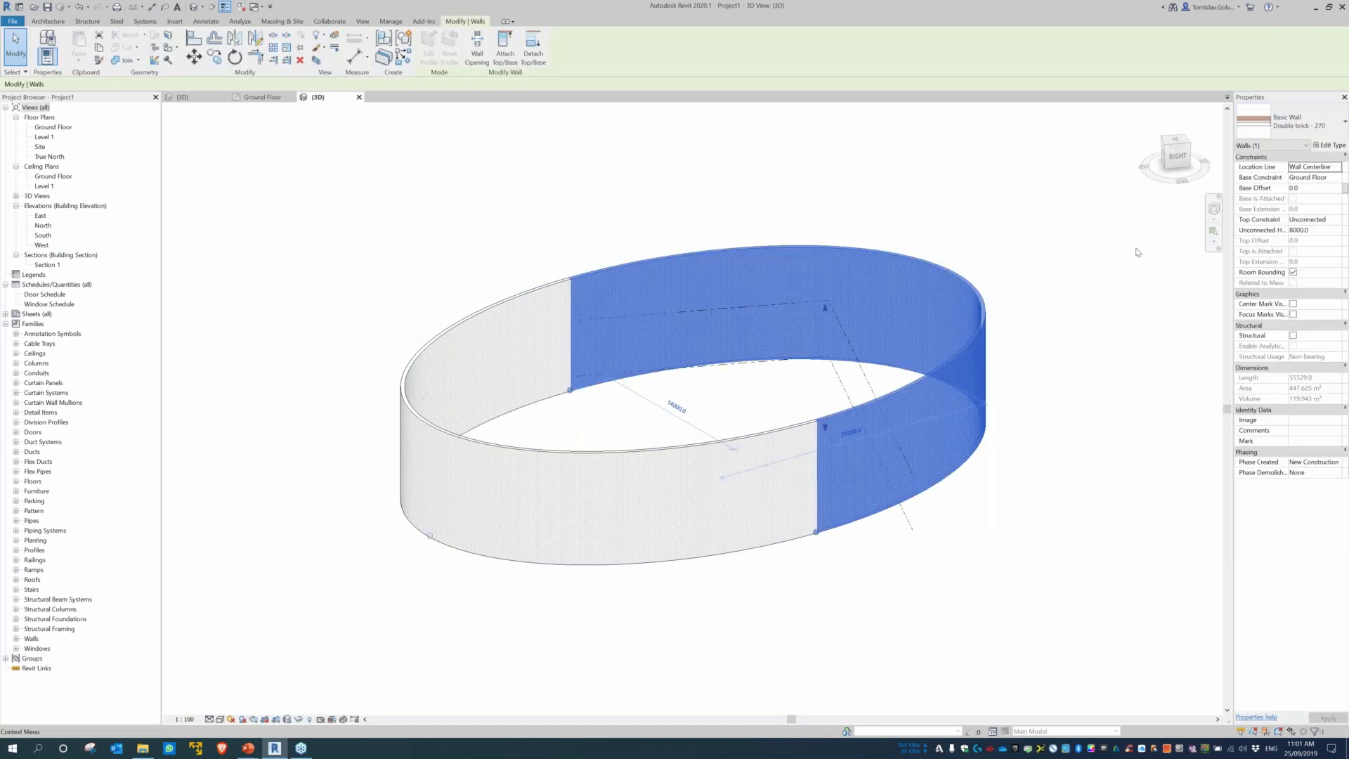
pyautogui.click(723, 226)
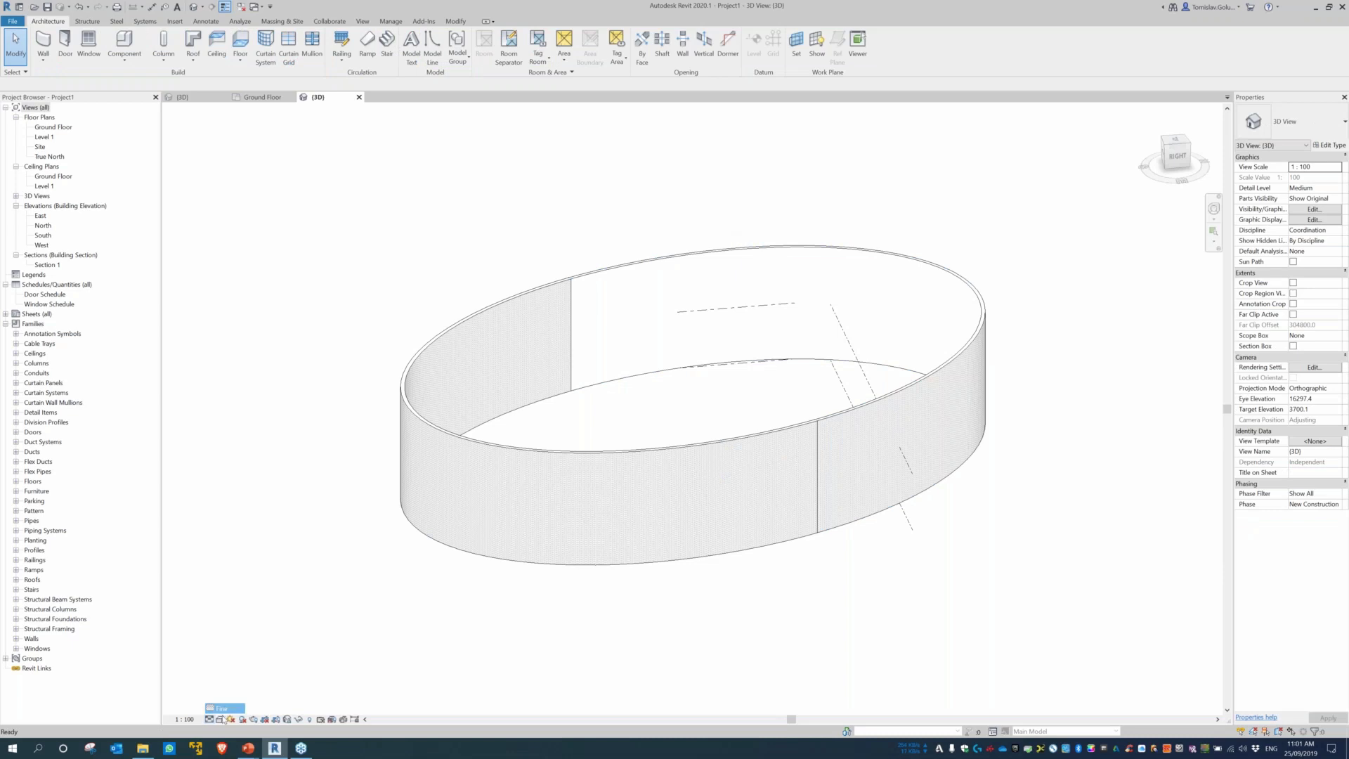
# Set the 3D view's visual style to Wireframe and the Ground Floor plan's detail level to Fine.
pyautogui.click(220, 719)
pyautogui.click(239, 656)
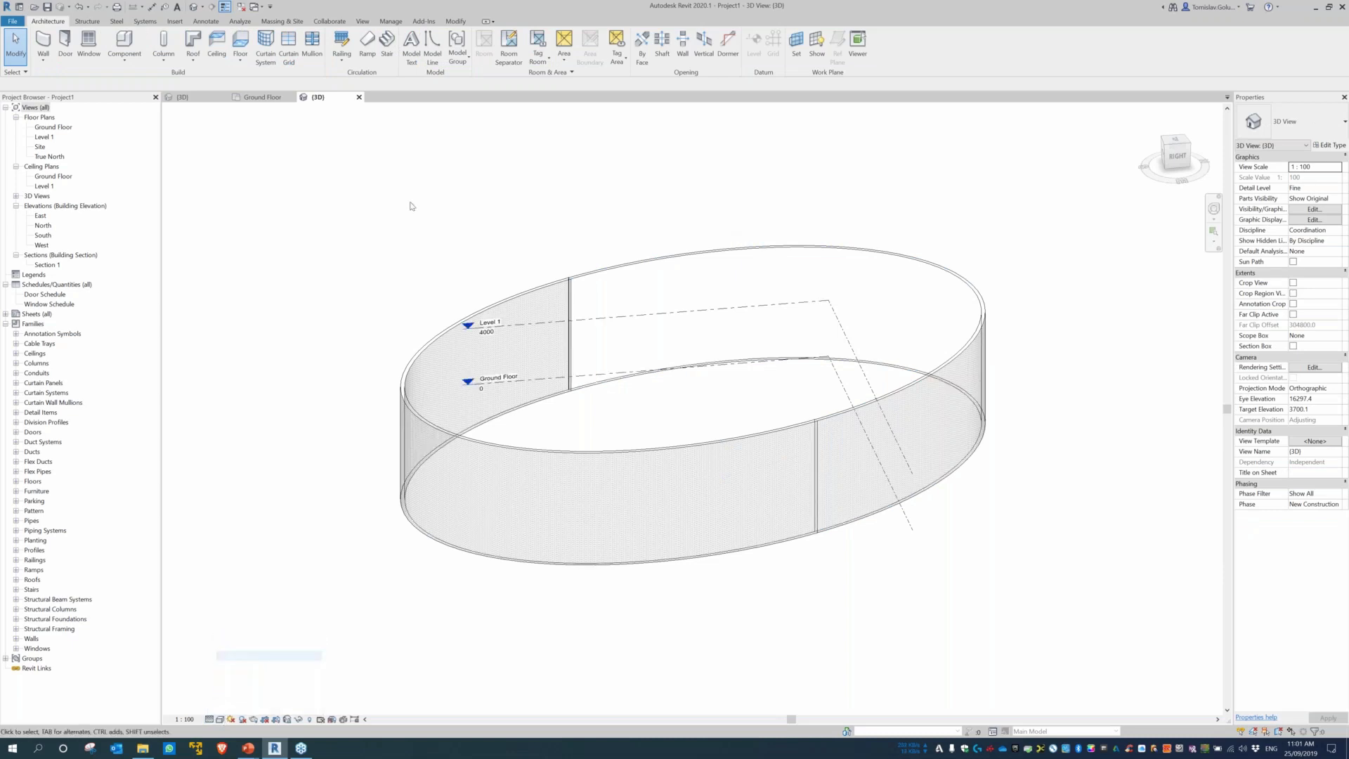
pyautogui.click(274, 98)
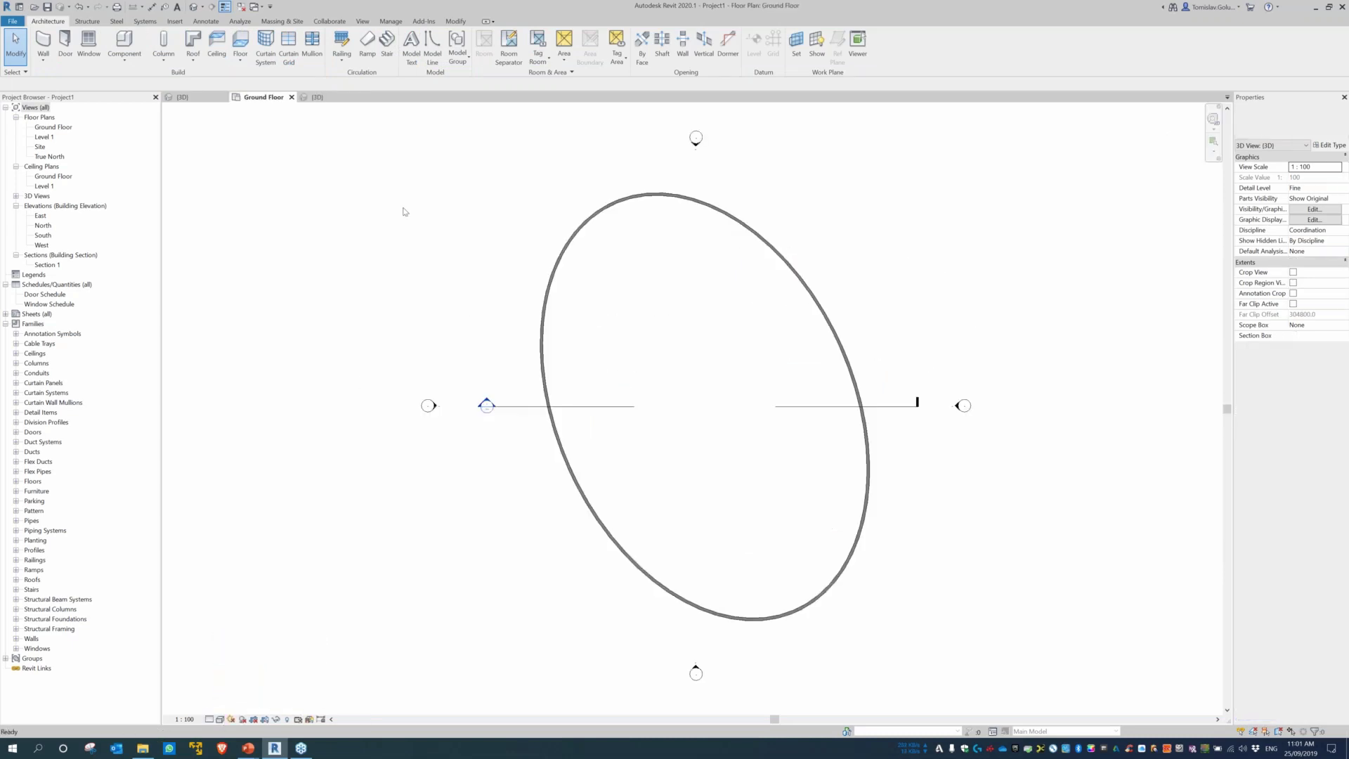
pyautogui.click(220, 719)
pyautogui.click(239, 650)
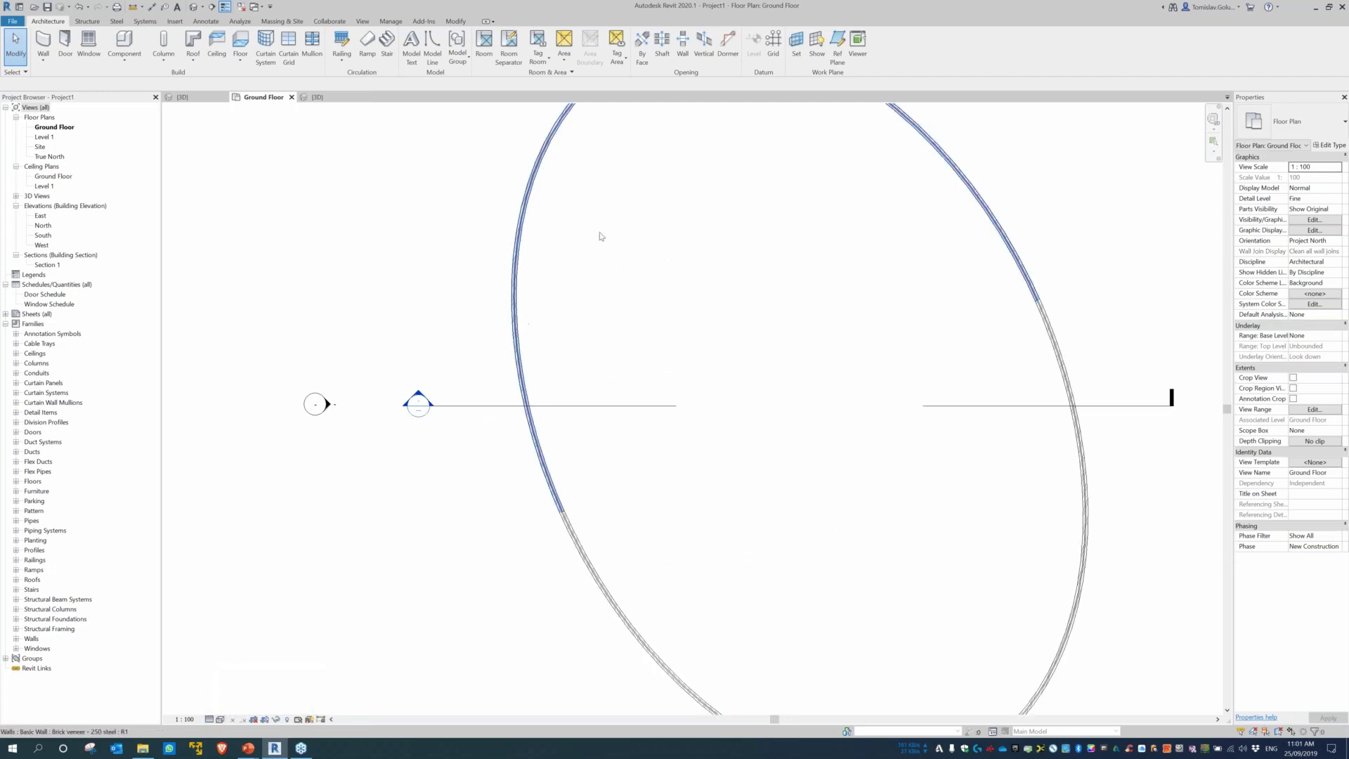
# Examine how the layers of the two wall types meet in the Ground Floor plan, and view the ellipse from the front in 3D.
pyautogui.moveTo(1037, 387); pyautogui.dragTo(831, 490, button='middle')
pyautogui.scroll(6, 857, 325)
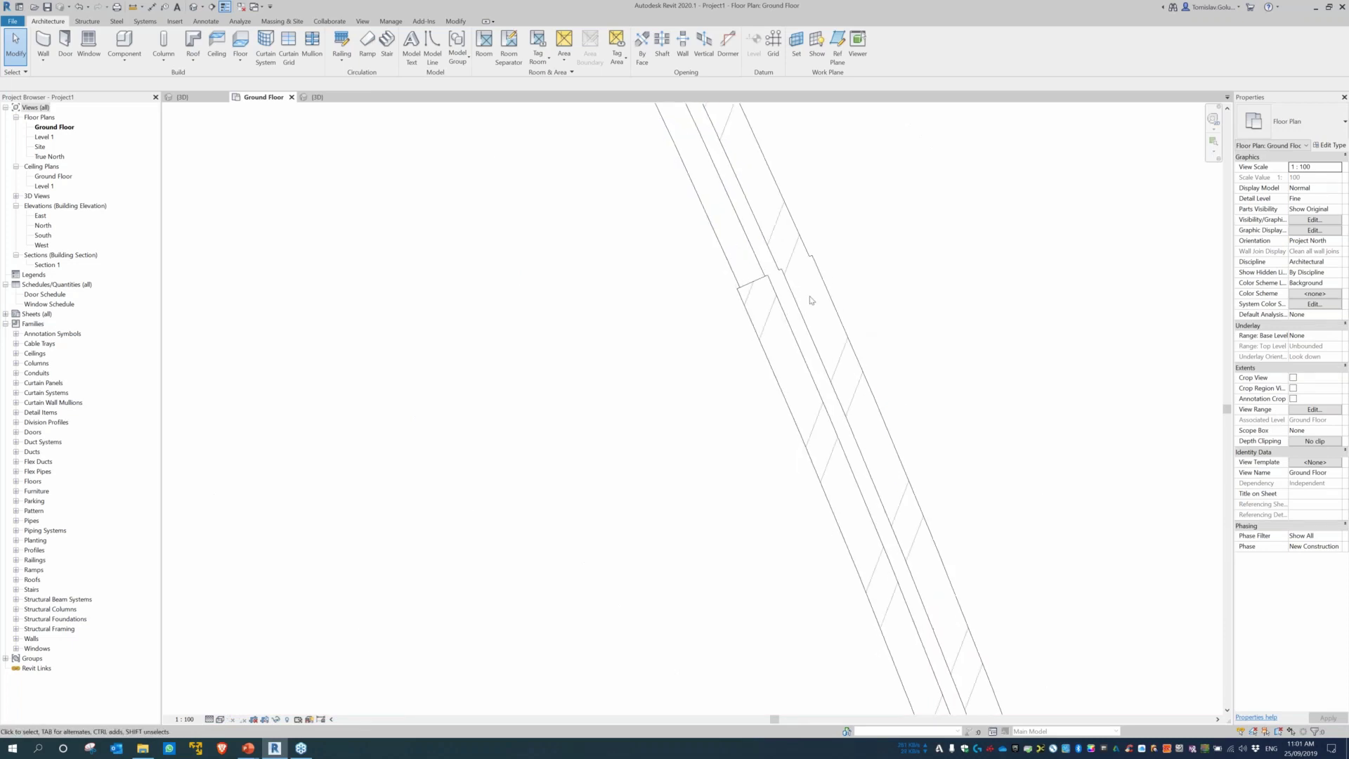
pyautogui.click(781, 309)
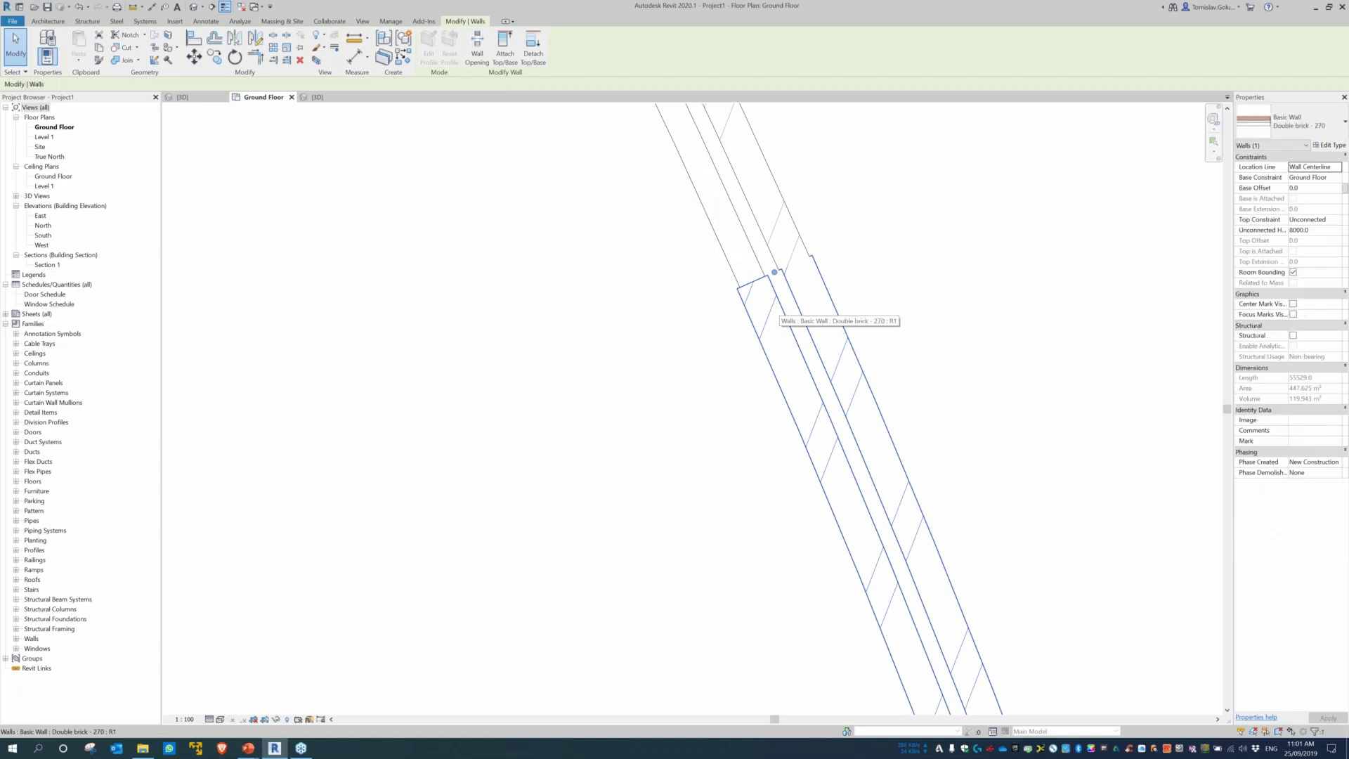
pyautogui.click(759, 264)
pyautogui.scroll(-5, 685, 405)
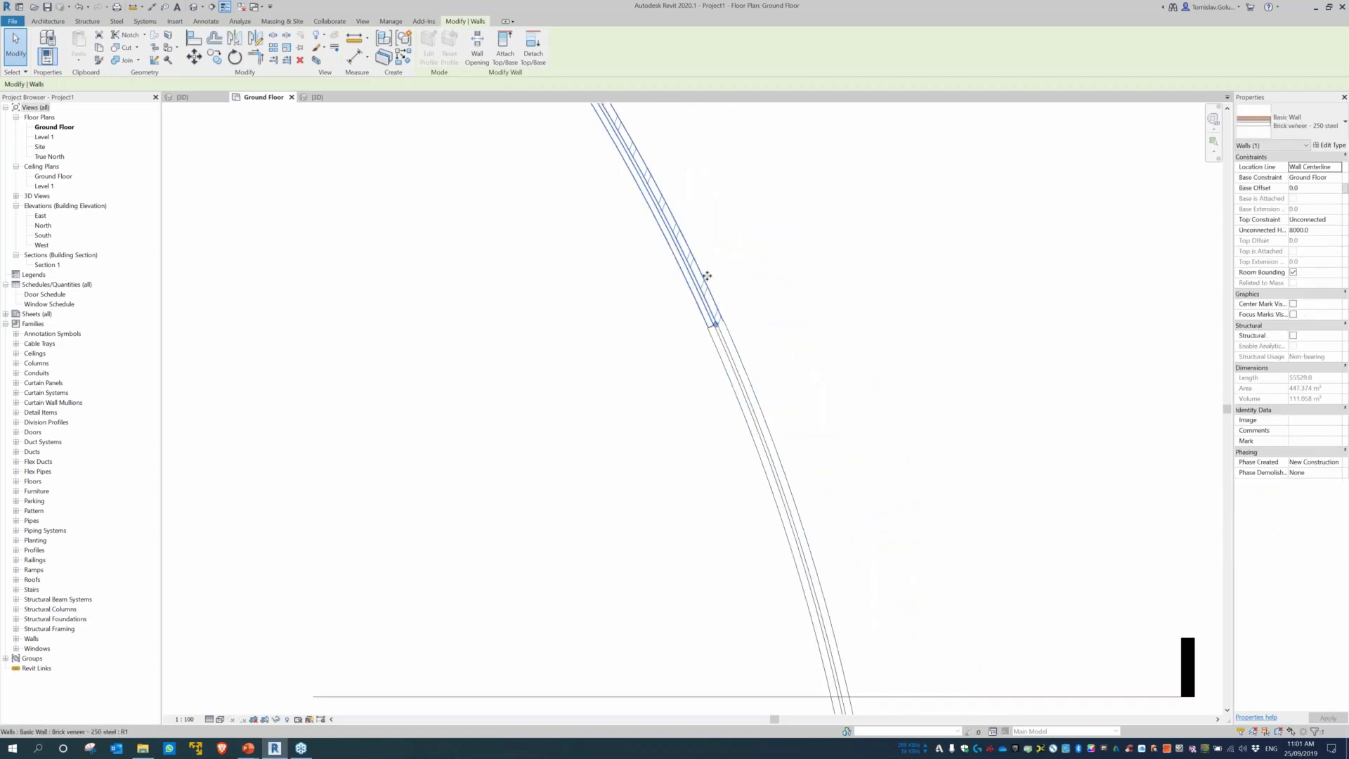
pyautogui.click(729, 244)
pyautogui.scroll(-1, 724, 176)
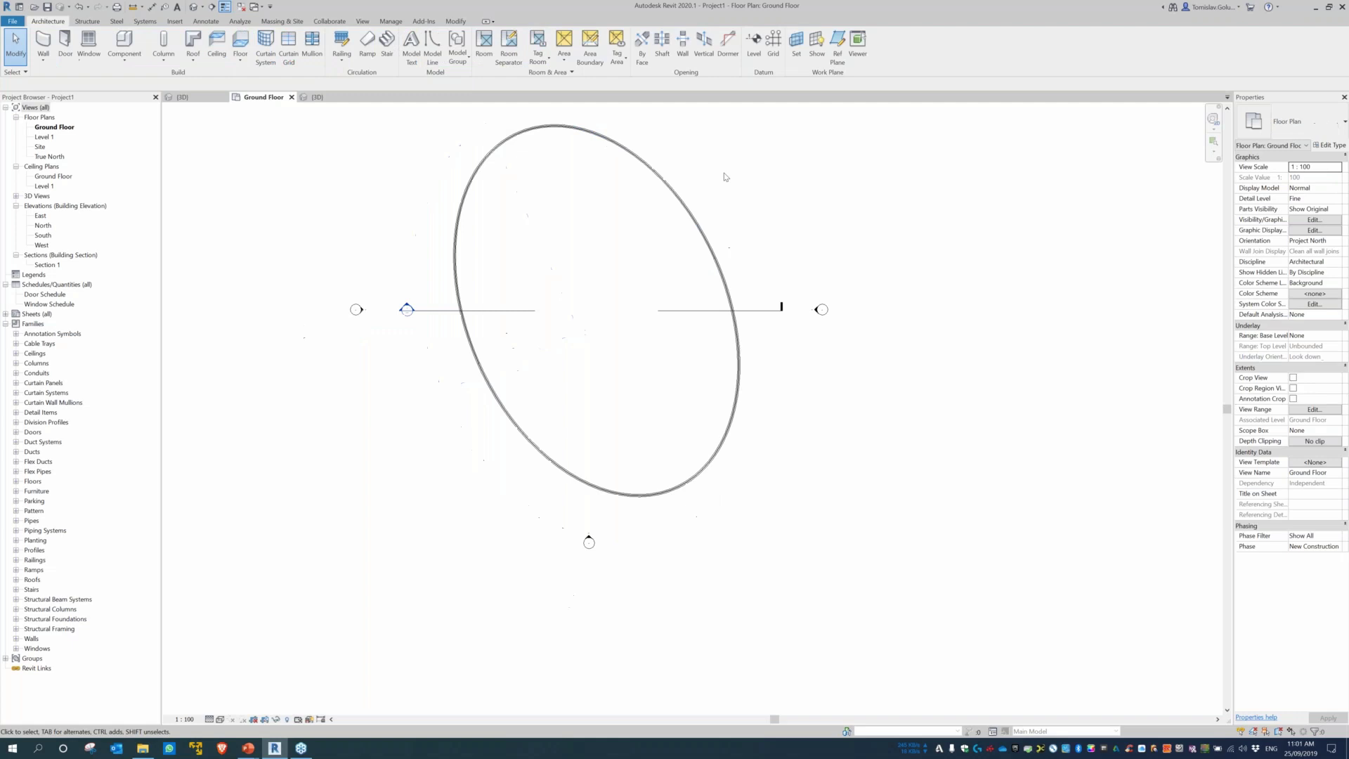
pyautogui.moveTo(725, 177); pyautogui.dragTo(739, 269, button='middle')
pyautogui.click(325, 98)
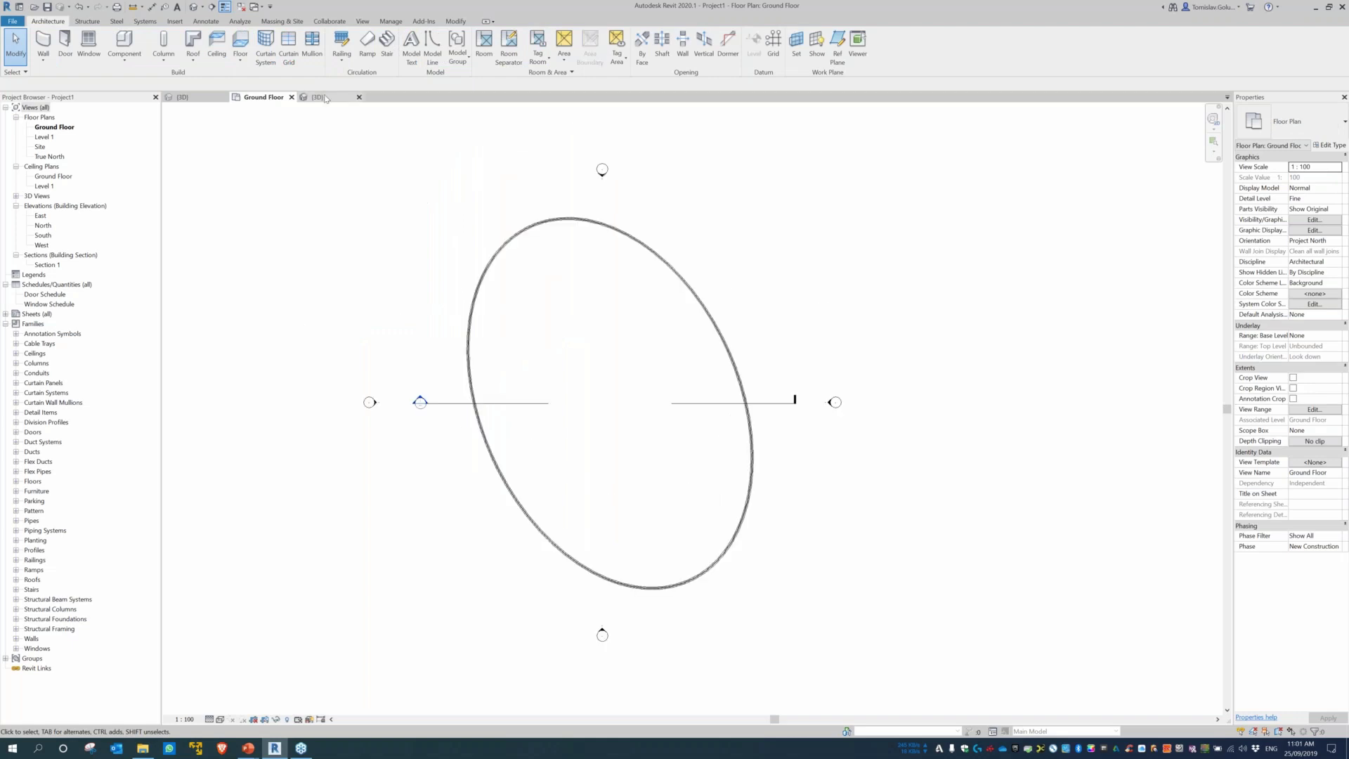
pyautogui.keyDown('shift'); pyautogui.moveTo(698, 376); pyautogui.dragTo(939, 251, button='middle'); pyautogui.keyUp('shift')
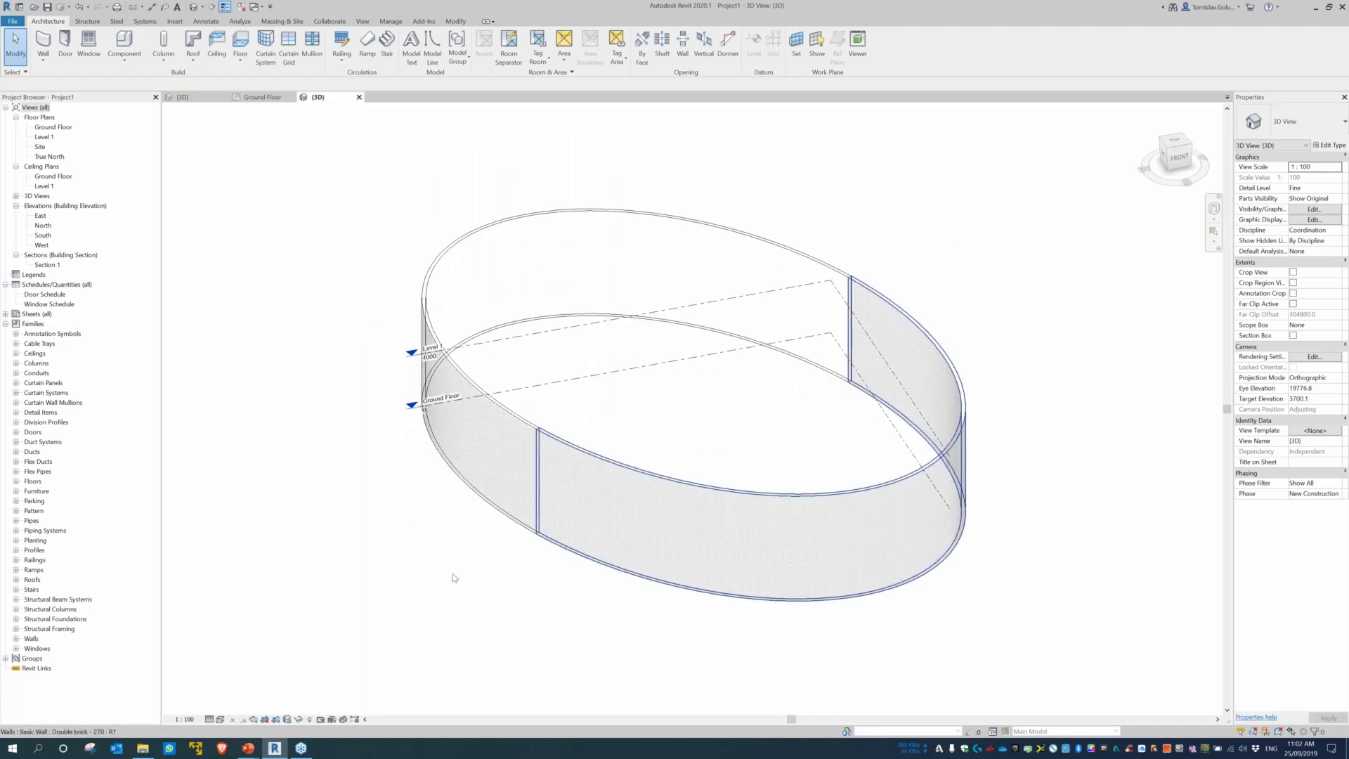
# Switch to the PowerPoint presentation WHATS NEW IN REVIT 2020.
pyautogui.moveTo(247, 747)
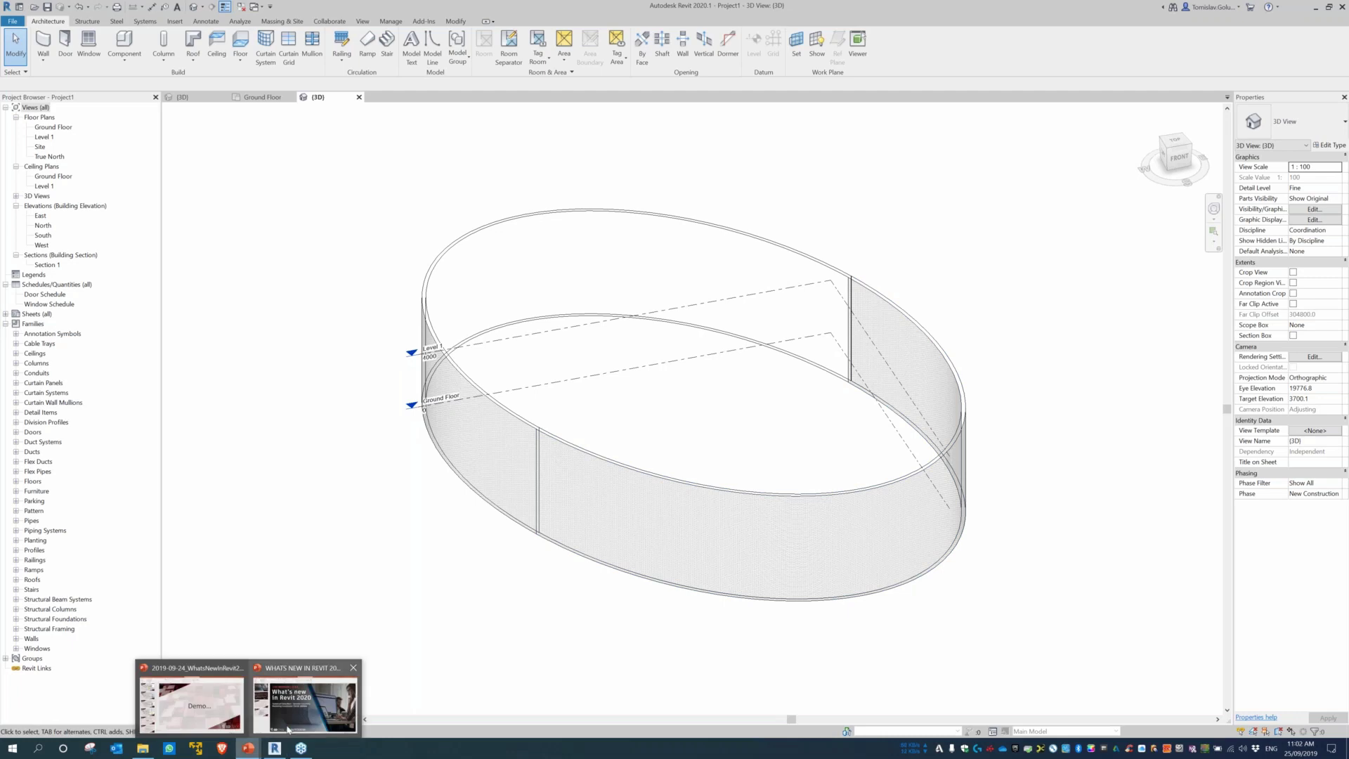
pyautogui.moveTo(288, 729)
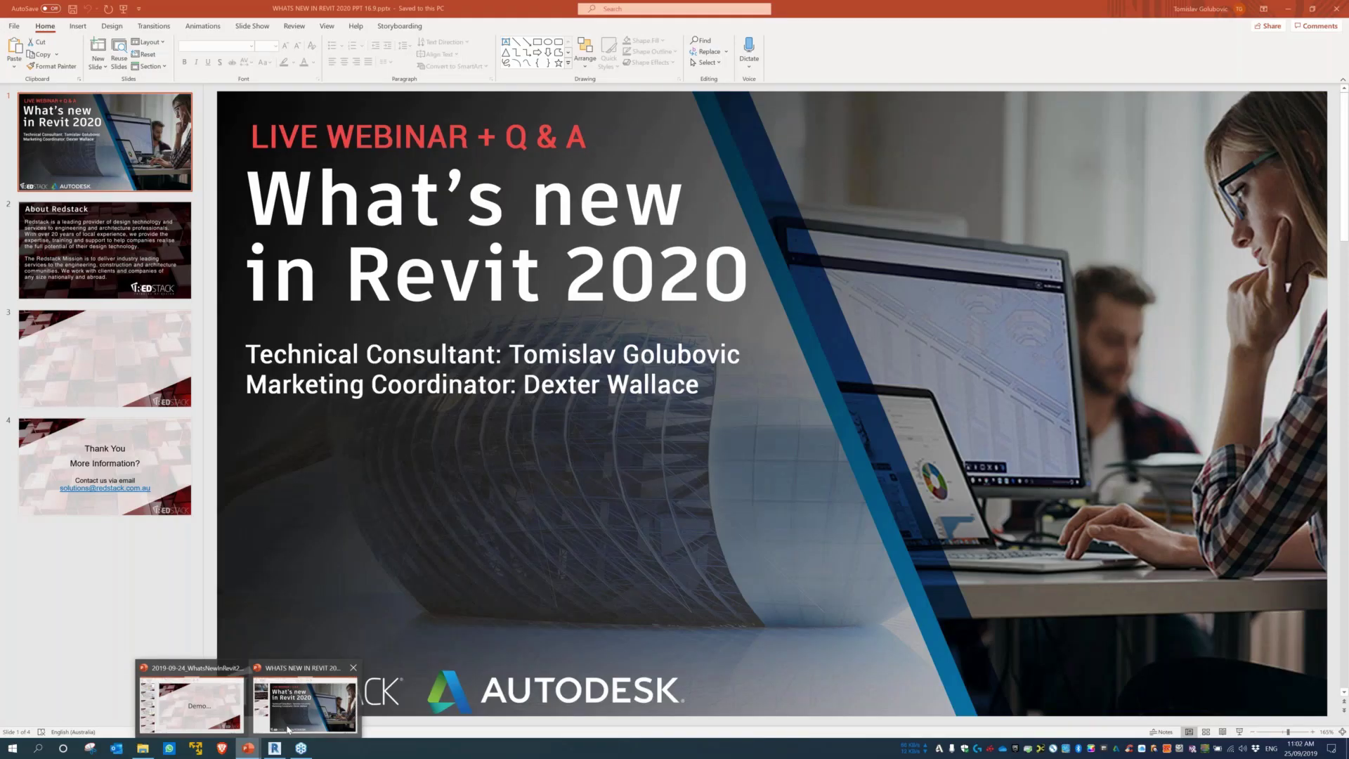